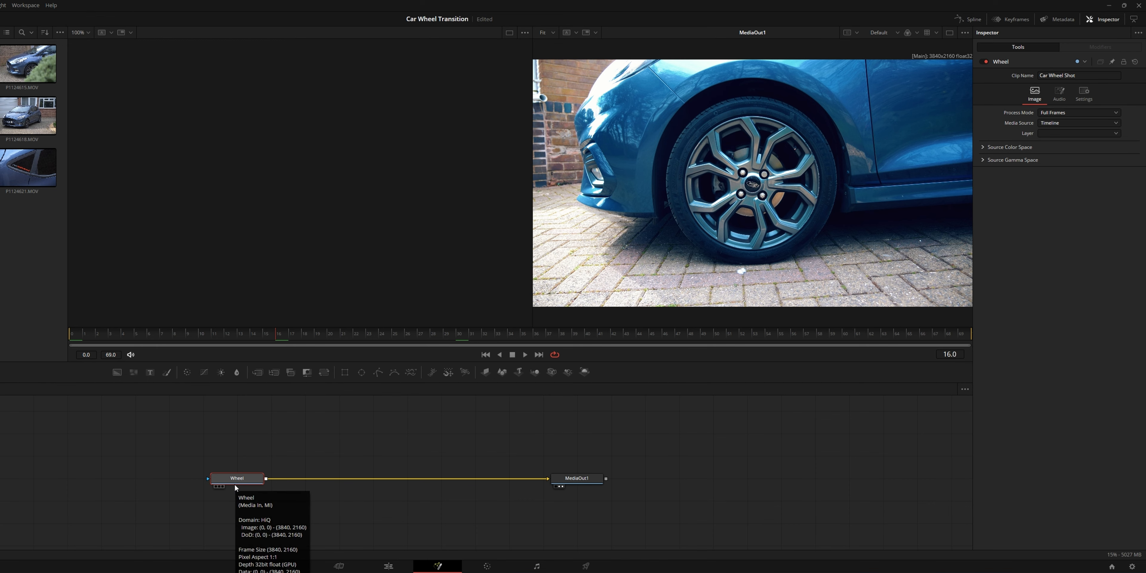
- Add a Background node, merge the Wheel clip over it, and lay out the Background, Wheel and Merge nodes before MediaOut1
left_click_drag(238, 486, 398, 440)
left_click(117, 374)
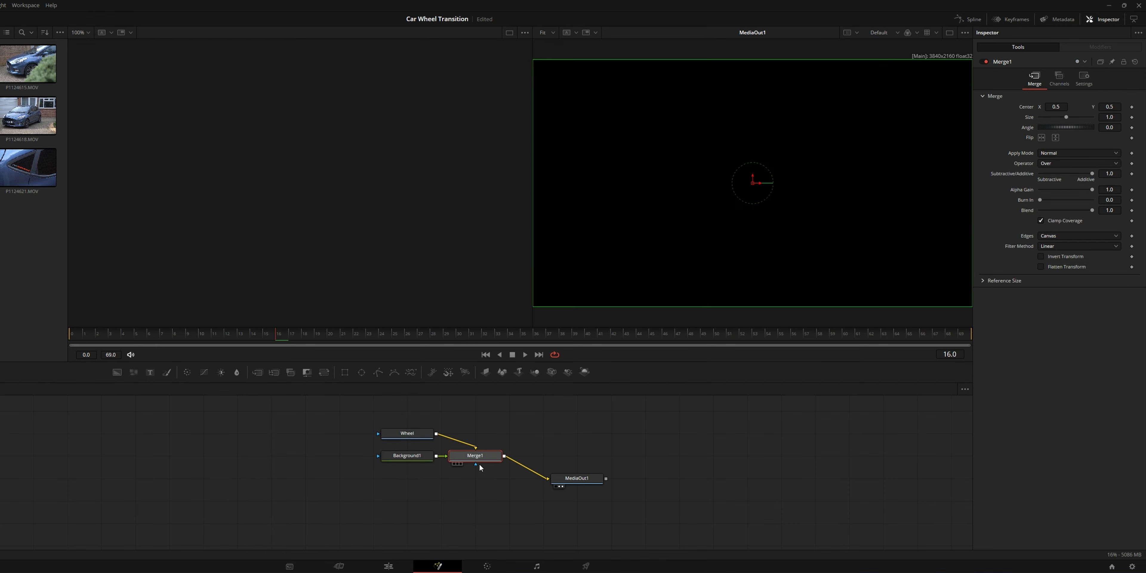
left_click_drag(479, 461, 479, 483)
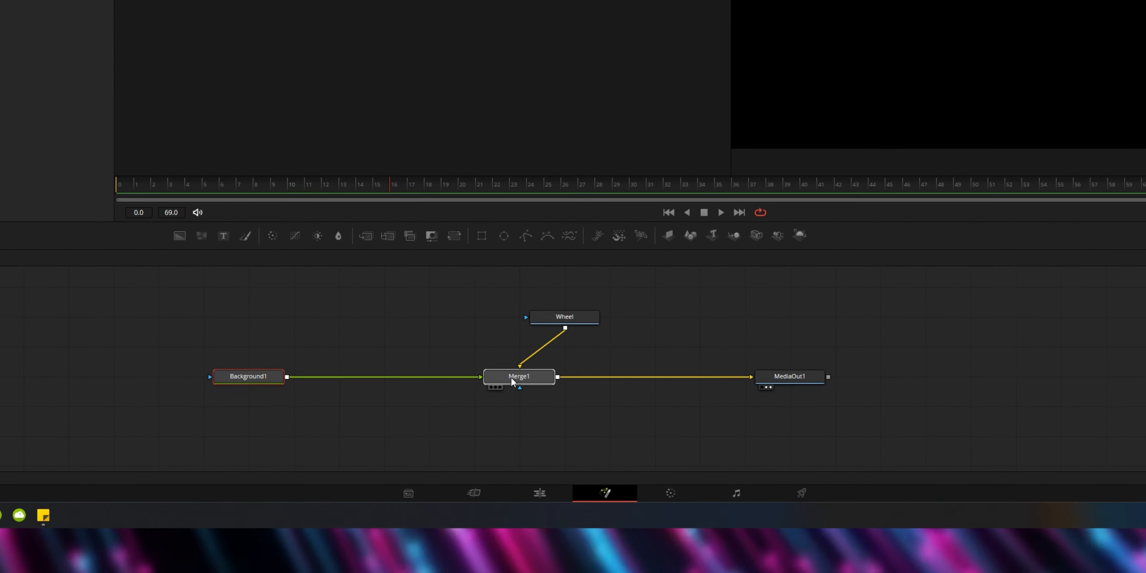
left_click_drag(512, 377, 421, 377)
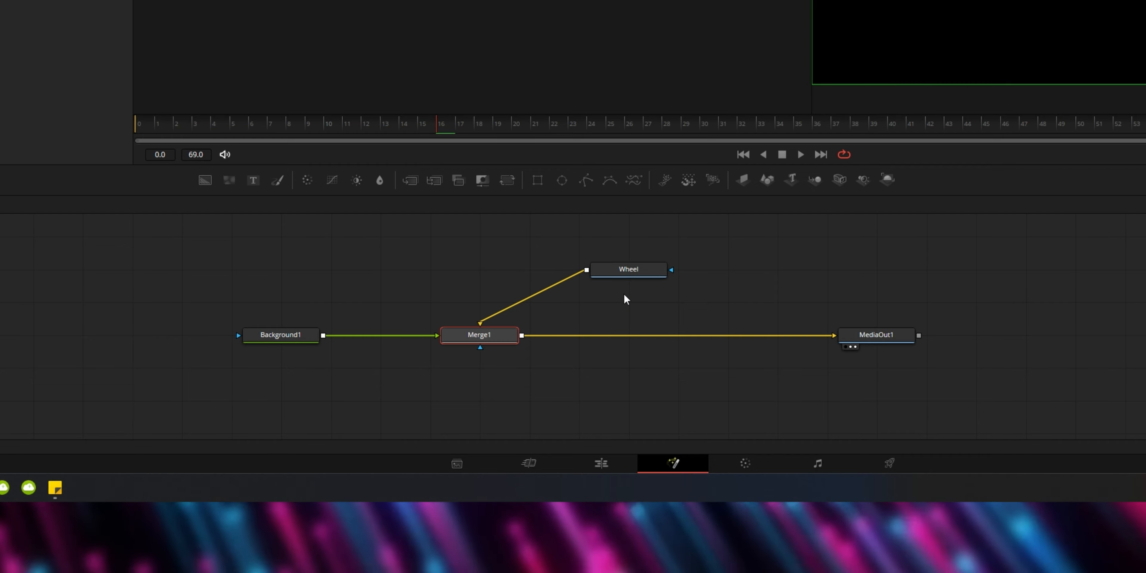
left_click_drag(574, 329, 440, 335)
left_click(289, 335)
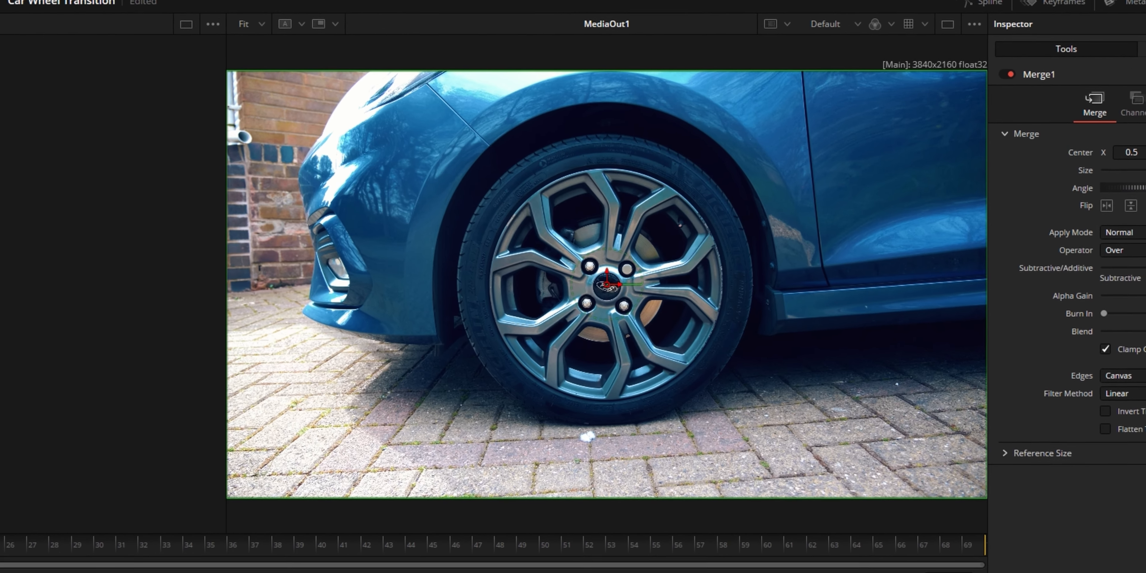
- Centre the wheel on the viewer guides with a Transform after Merge1, using Size 1.351 and Center Y 0.51
key("ctrl+g")
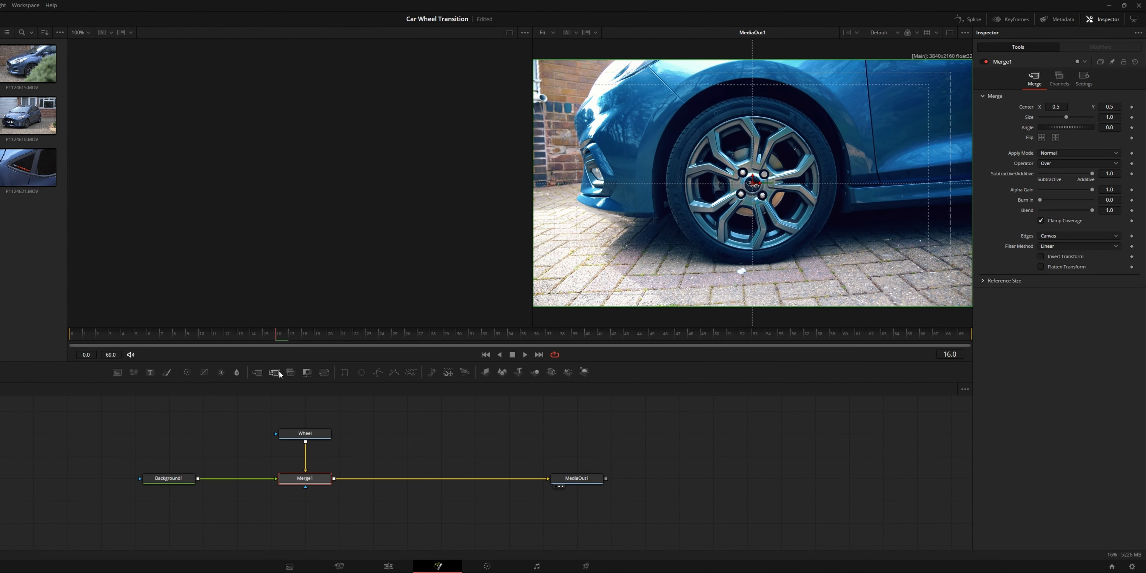
left_click_drag(402, 475, 407, 478)
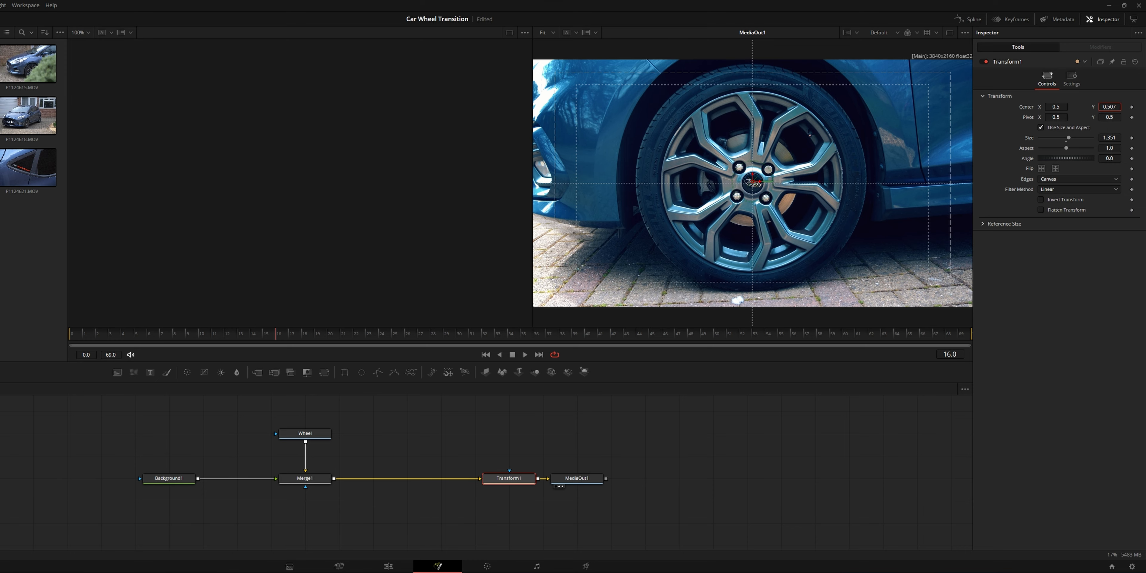
left_click_drag(1109, 107, 1057, 108)
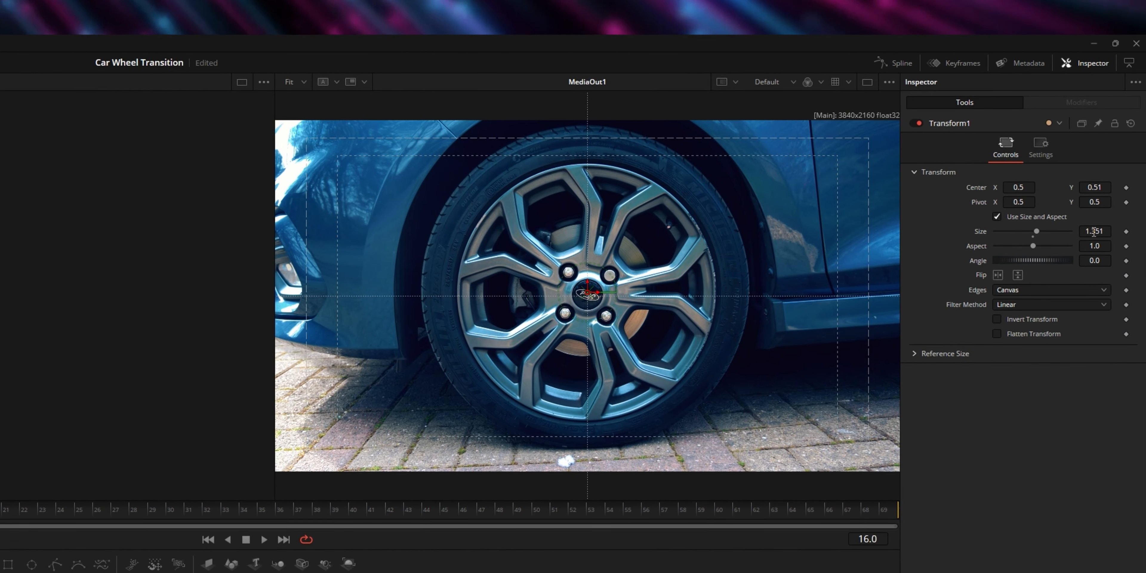
left_click_drag(1095, 232, 1097, 232)
left_click_drag(1096, 188, 1095, 188)
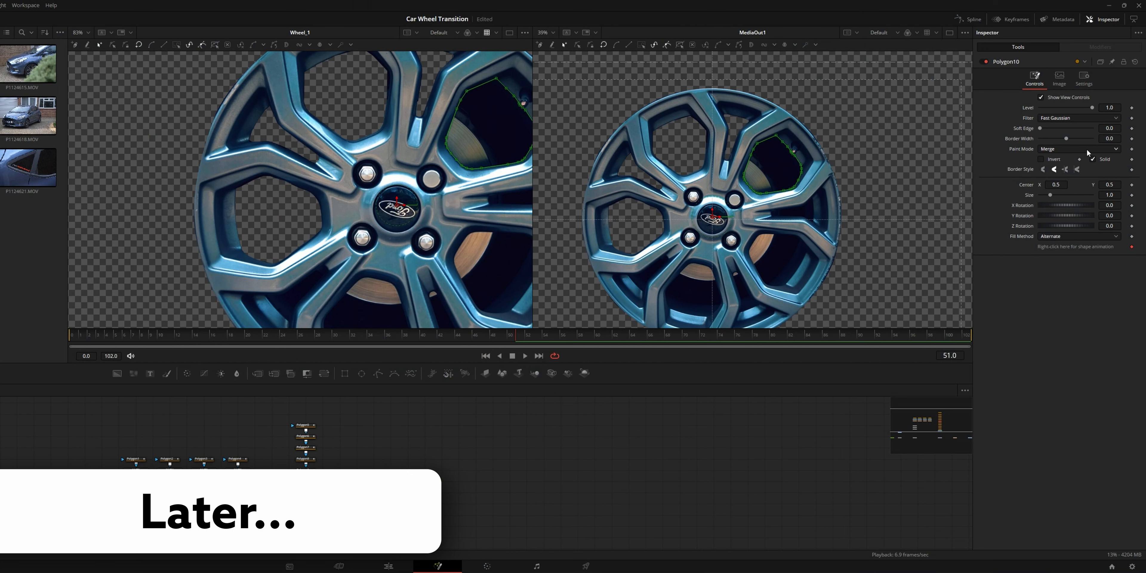
- Change the paint mode of Polygon10, the mask around the opening between the wheel spokes
left_click(1086, 148)
left_click(1068, 179)
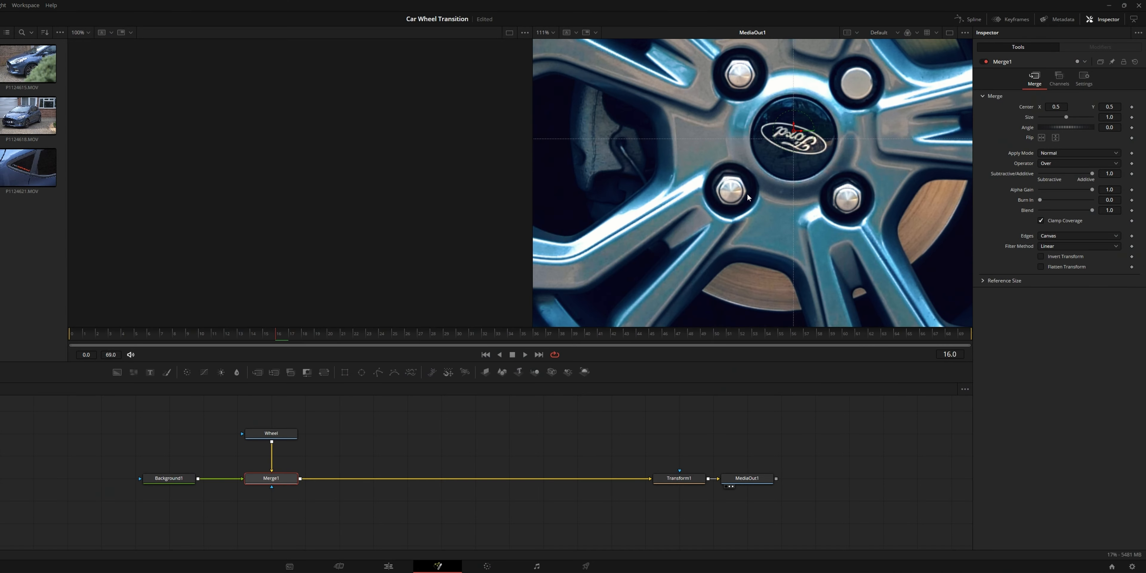
- Add an unconnected Polygon mask node above the Wheel node in the node graph
left_click(271, 434)
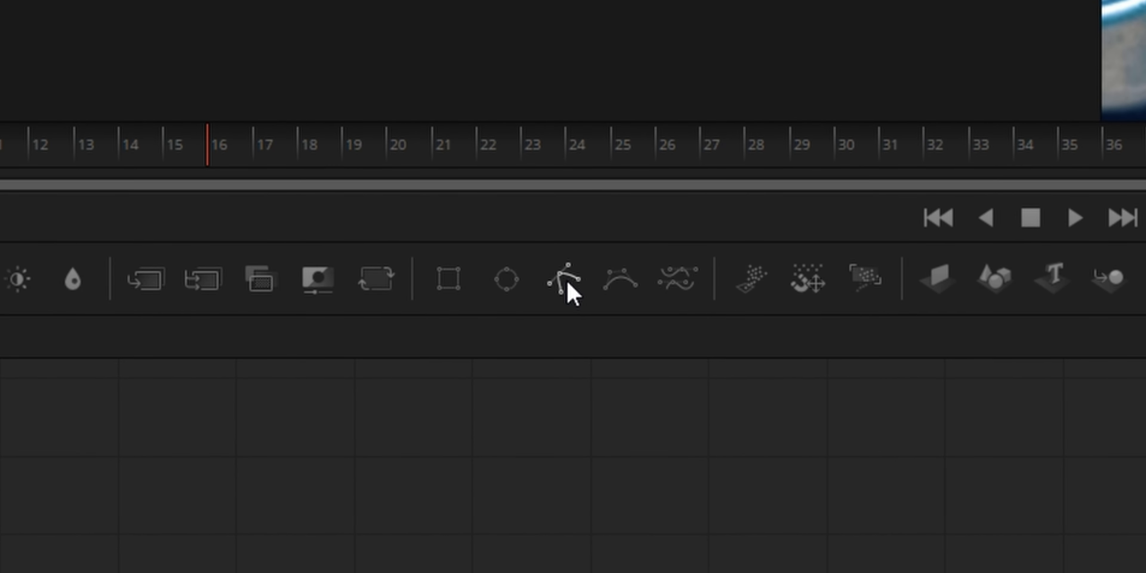
left_click_drag(572, 292, 671, 500)
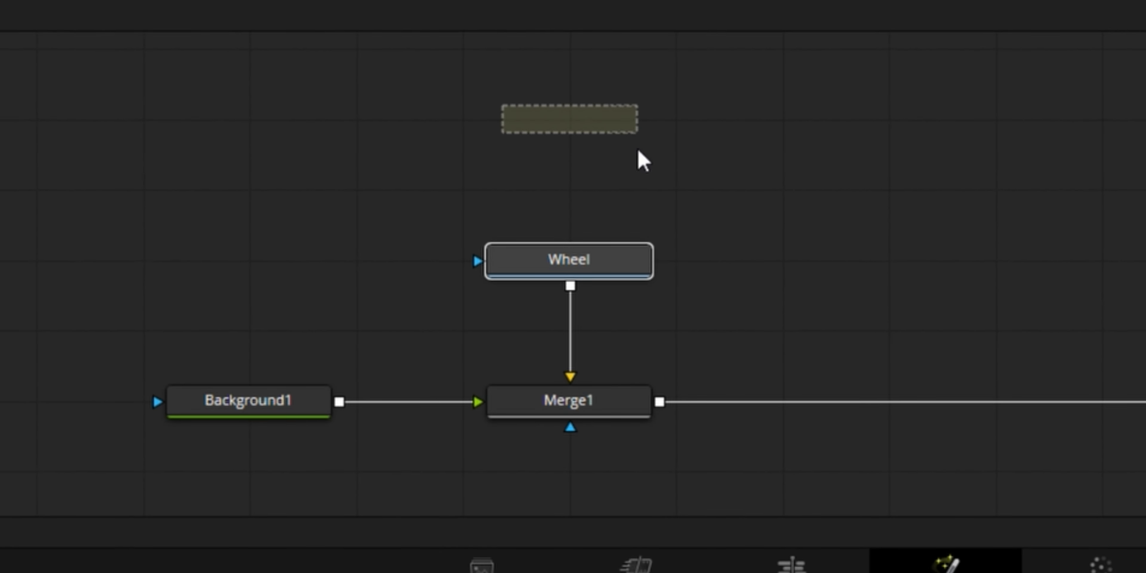
left_click_drag(644, 160, 644, 162)
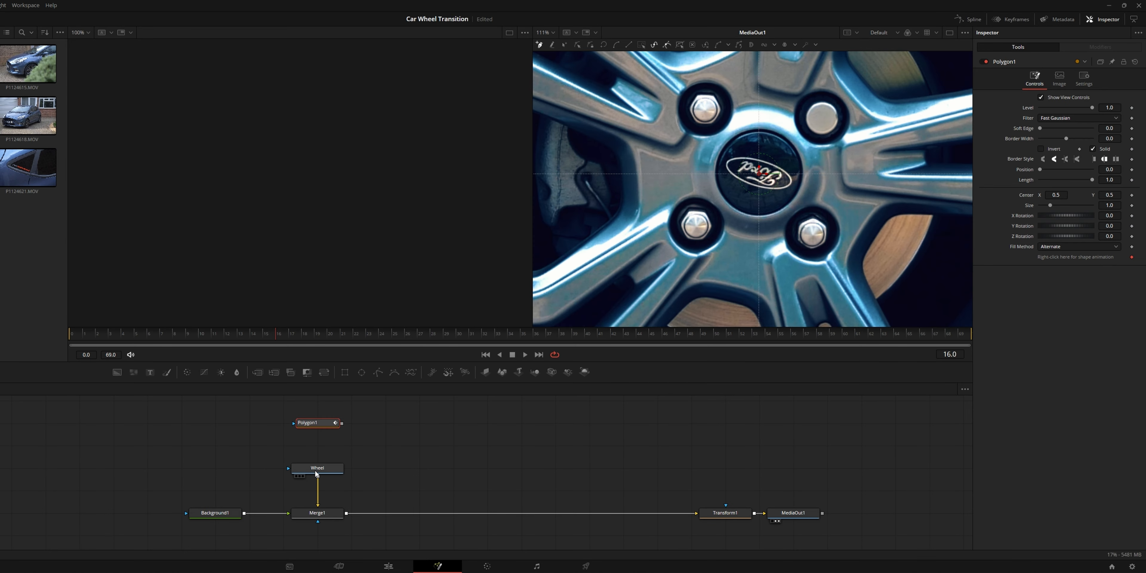
- Load the Wheel node into the first viewer and show both viewers side by side, with the whole frame in view
left_click(316, 470)
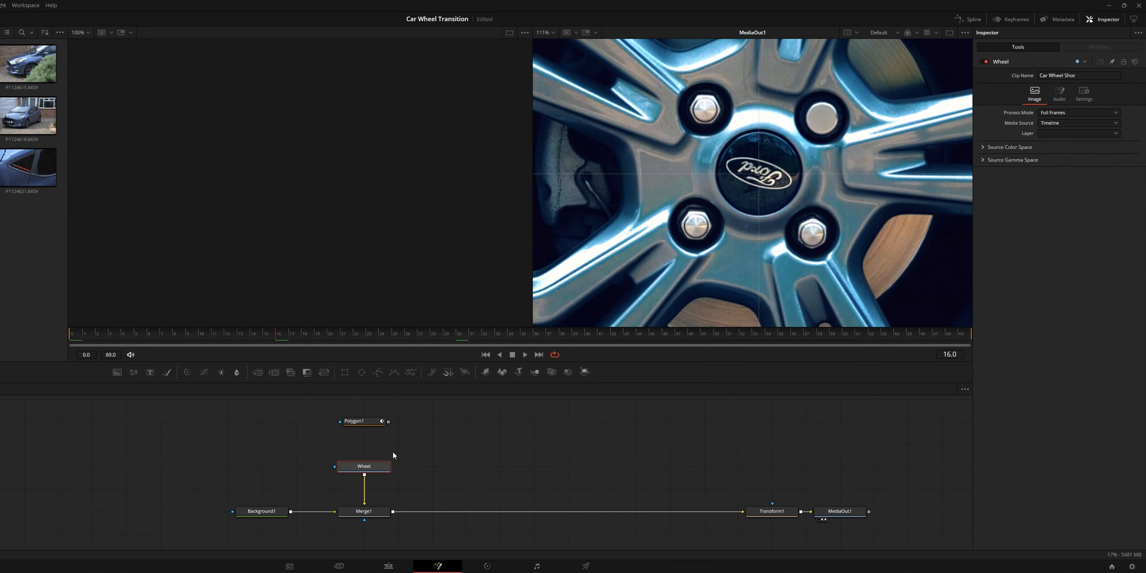
key("1")
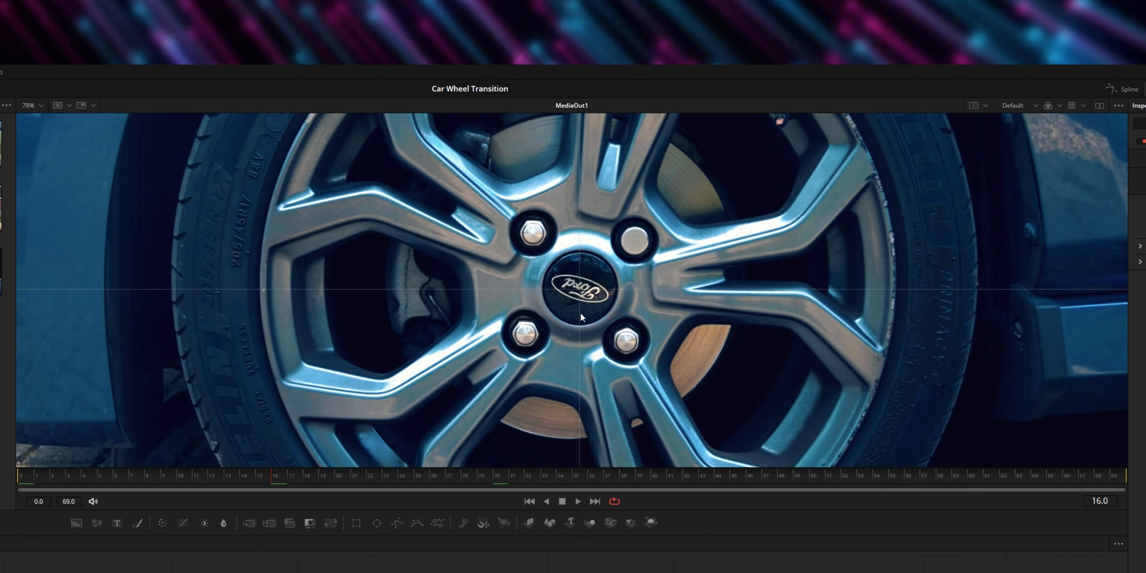
scroll(581, 317, "down", 5)
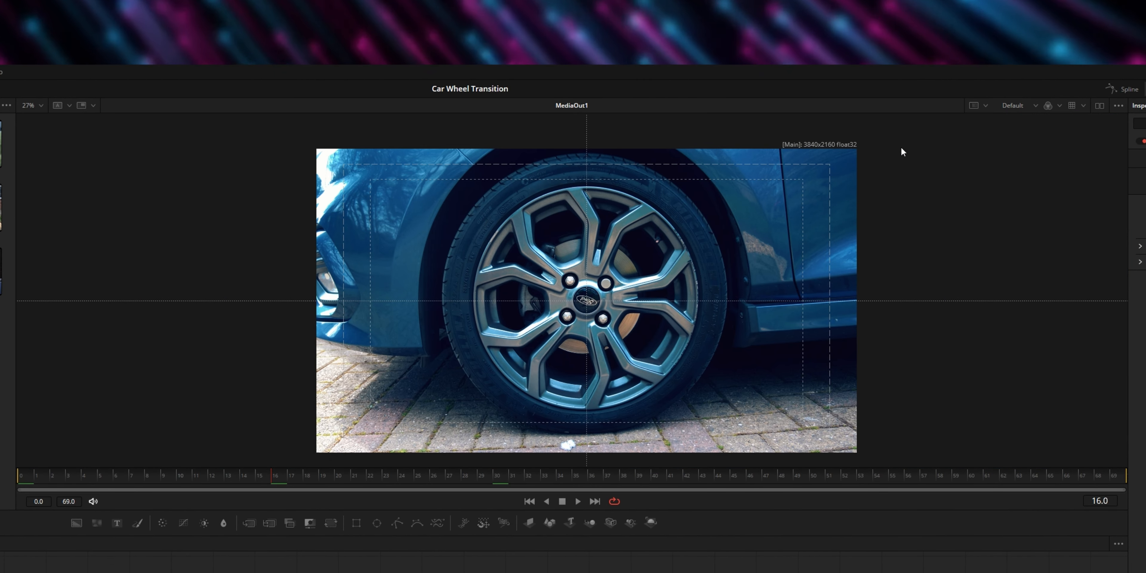
left_click(1100, 106)
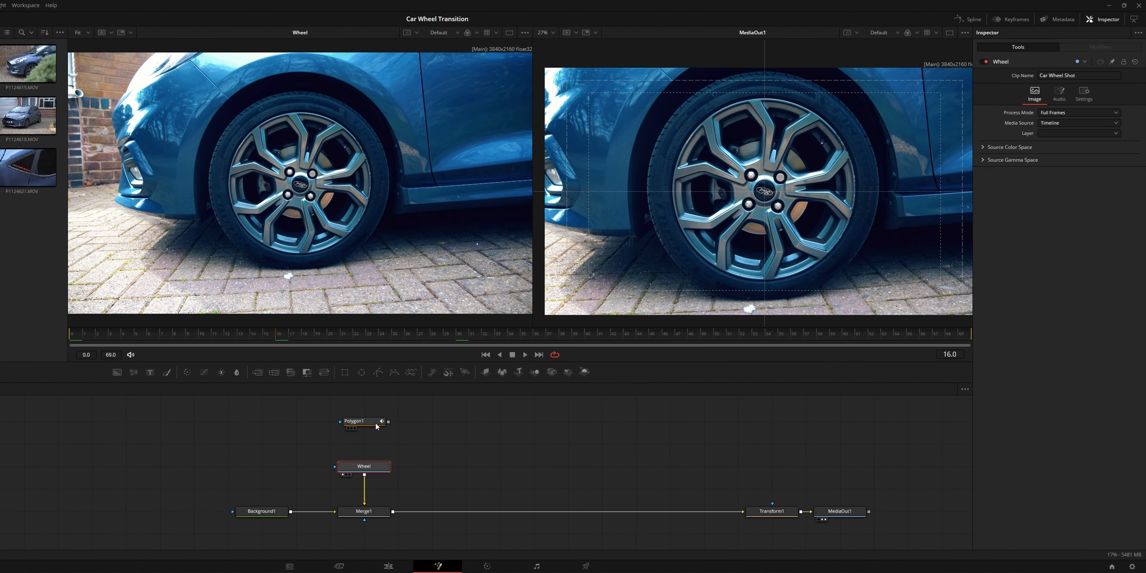
- Trace the outline of the wheel's upper-left nut with Polygon1 and connect it as the Wheel node's mask
left_click(374, 422)
scroll(290, 190, "up", 10)
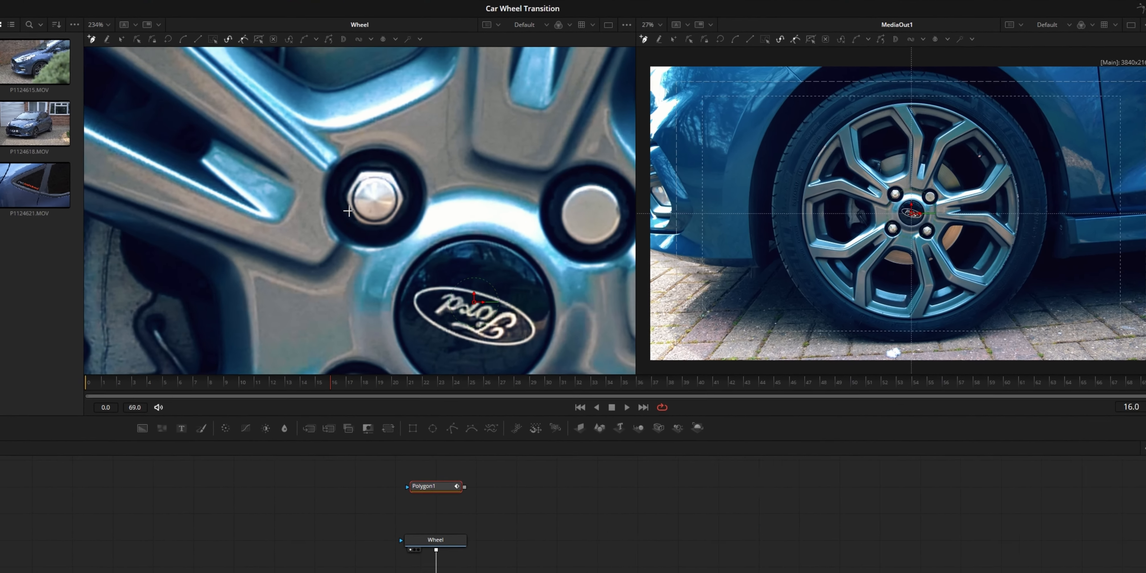
scroll(349, 212, "up", 5)
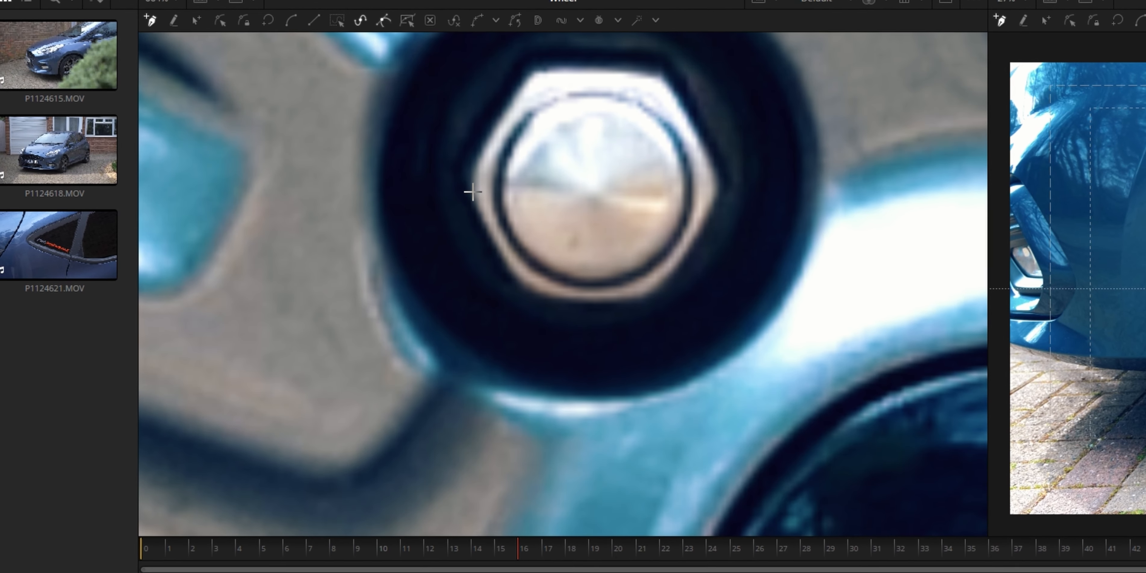
left_click(301, 151)
left_click(331, 209)
left_click(343, 215)
left_click(409, 221)
left_click(422, 212)
left_click(458, 149)
left_click(454, 130)
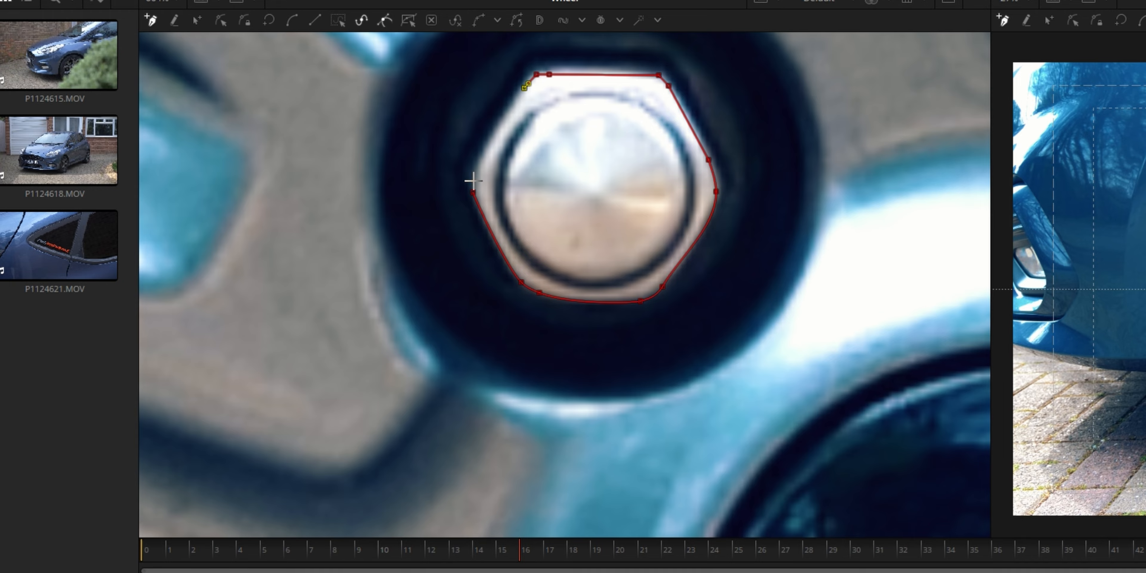
scroll(458, 176, "down", 4)
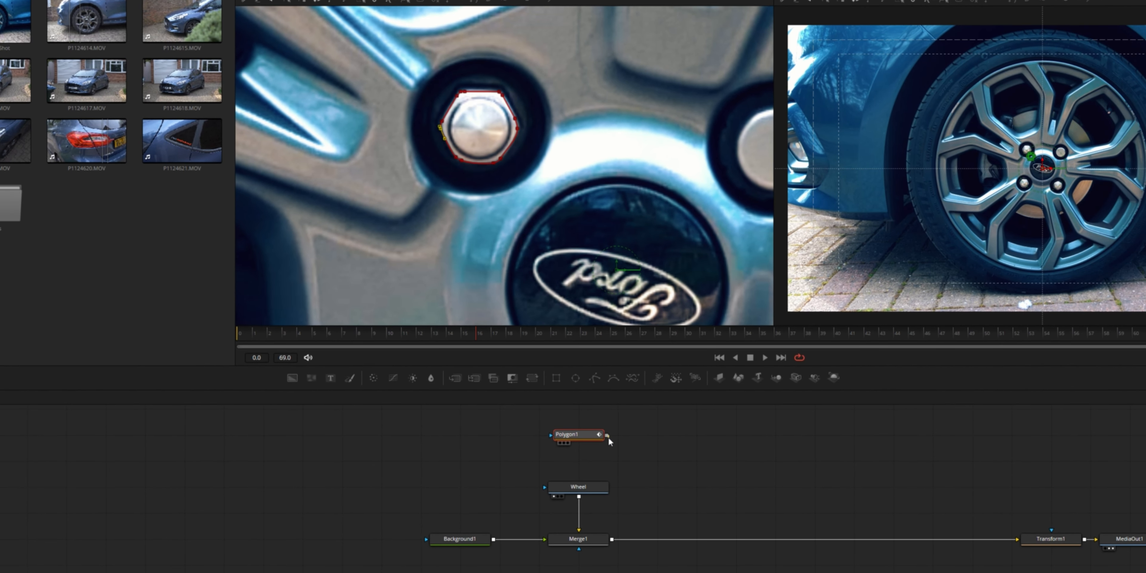
left_click_drag(608, 436, 573, 488)
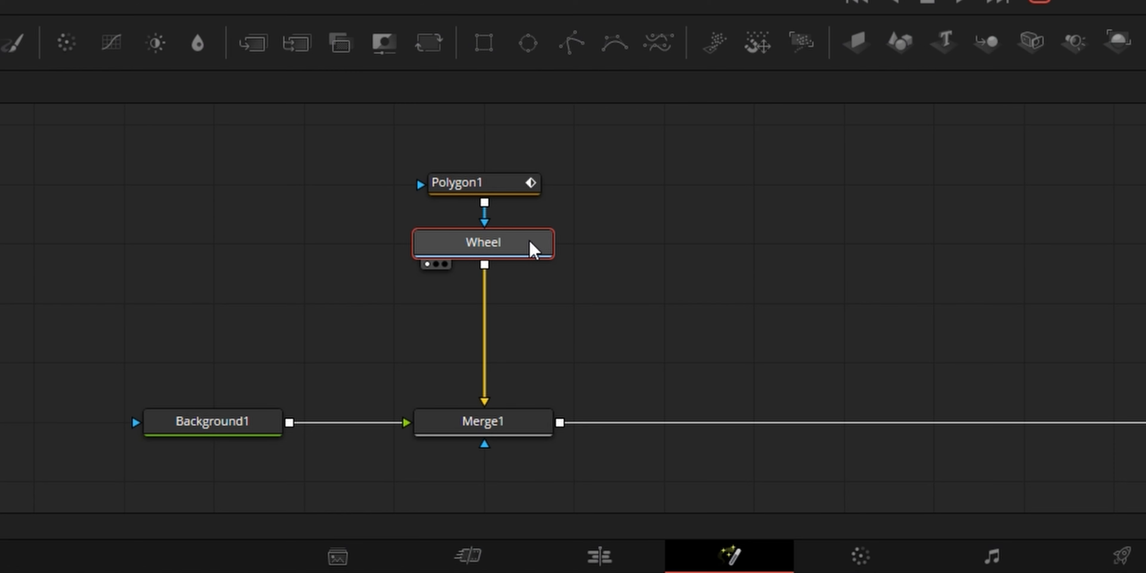
- Paste an unmasked copy of the Wheel node beside it and merge the copy with the masked nut
left_click(683, 256)
key("ctrl+v")
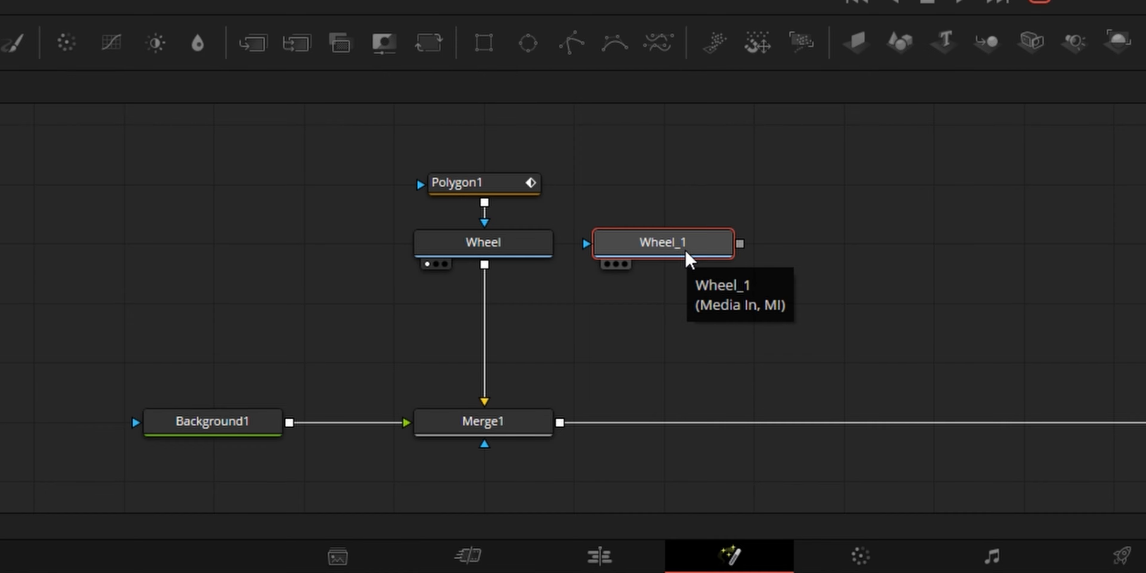
left_click_drag(740, 248, 485, 270)
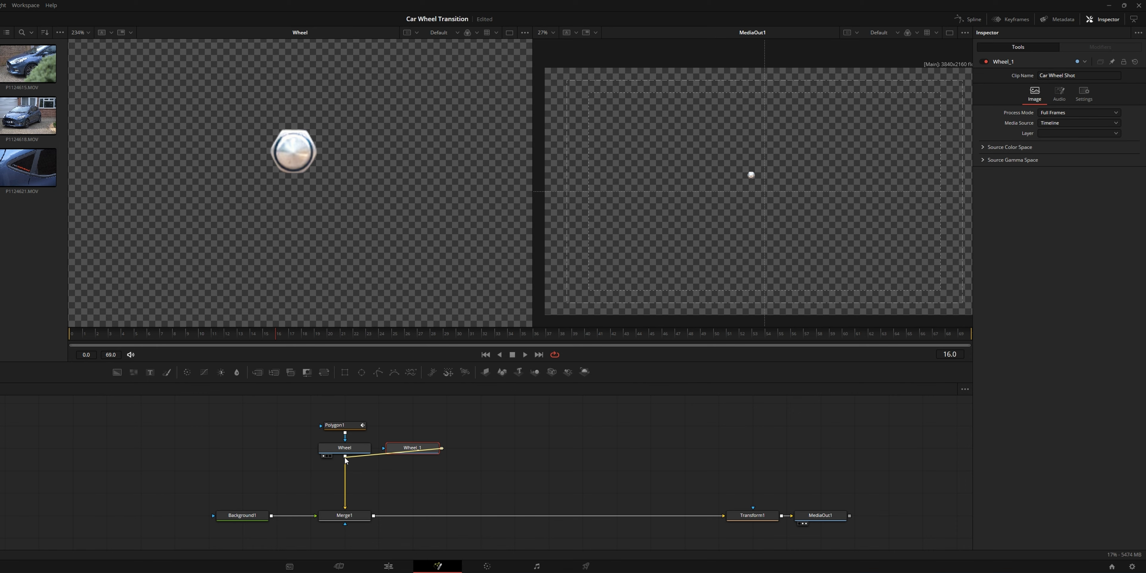
left_click_drag(346, 460, 345, 458)
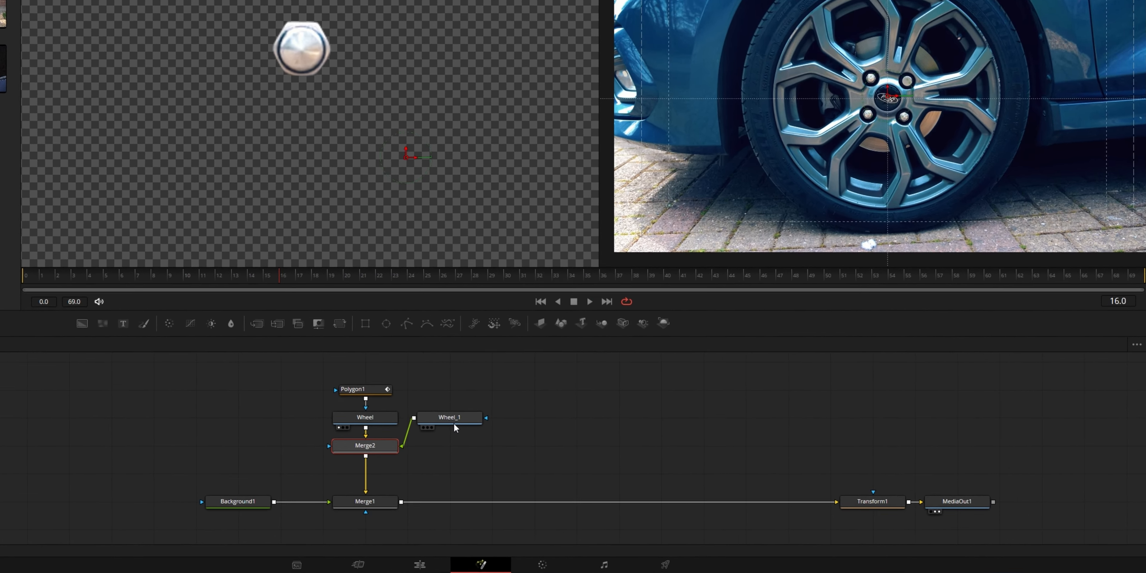
- Add a Polygon mask to each wheel copy, starting with Wheel_1, and trace the remaining wheel nuts
left_click(414, 453)
left_click_drag(378, 373, 420, 417)
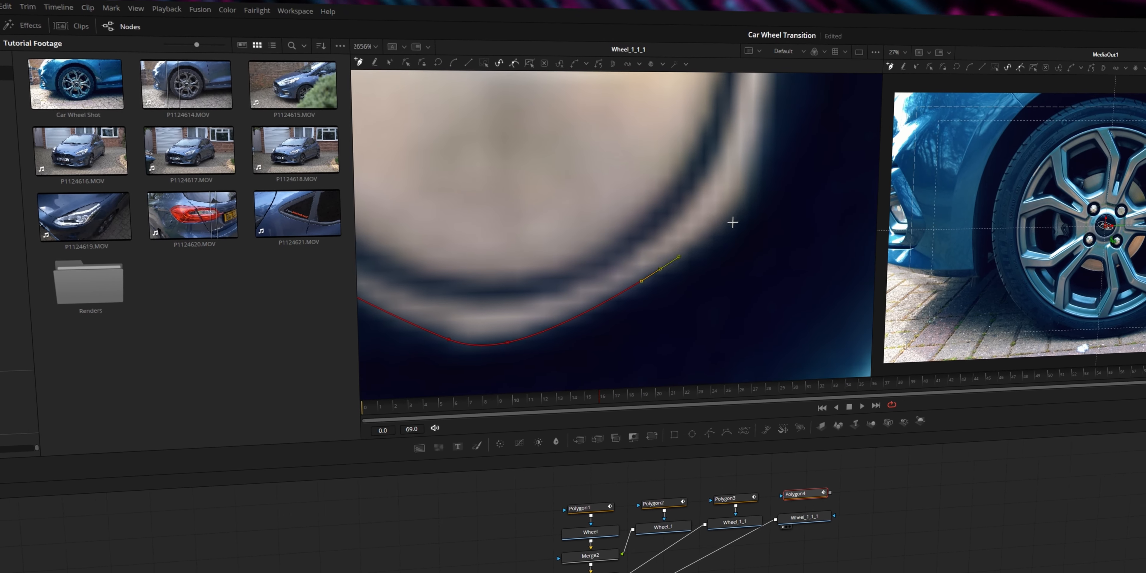
scroll(733, 223, "down", 10)
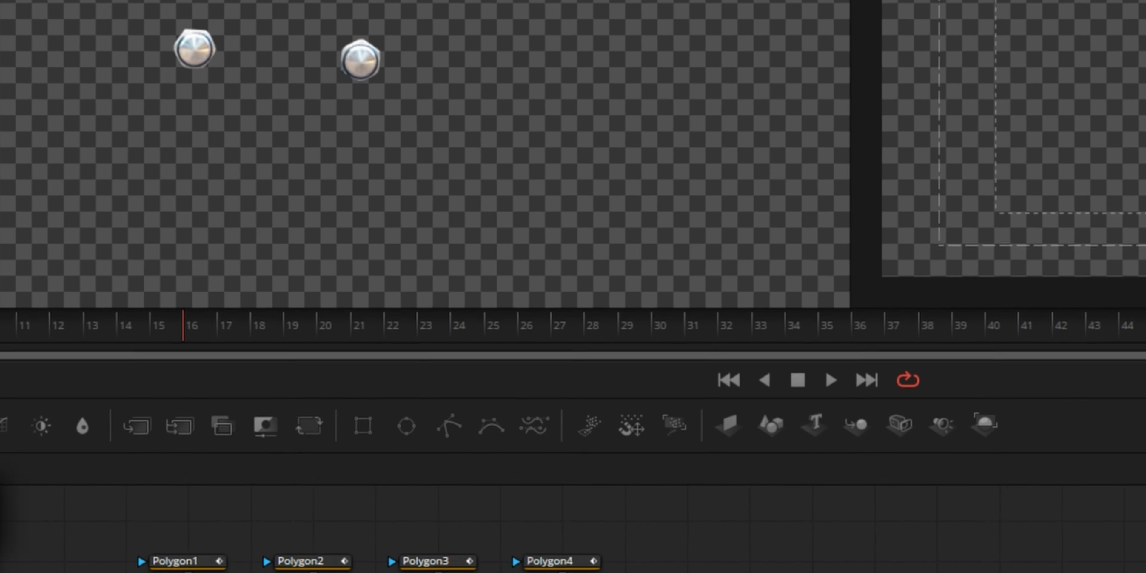
- Rename the masked wheel nodes as NUTS, NUT4, NUT3 and NUT2
key("F2")
type("NUT")
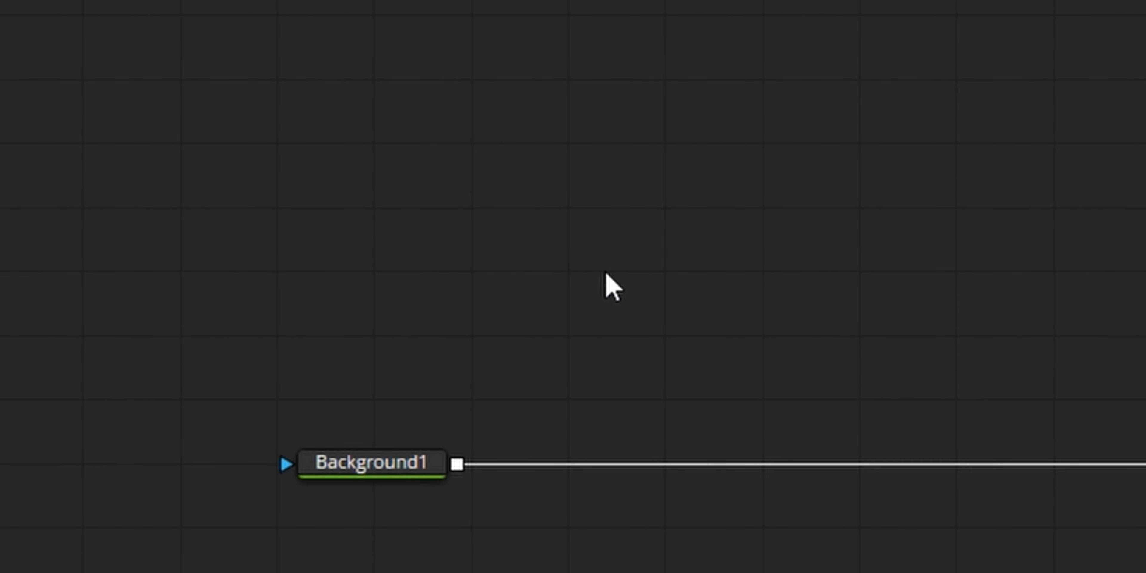
- Paste an unmasked copy of the clip node near Background1, name it Wheel, and connect it to Background1's output
key("ctrl+v")
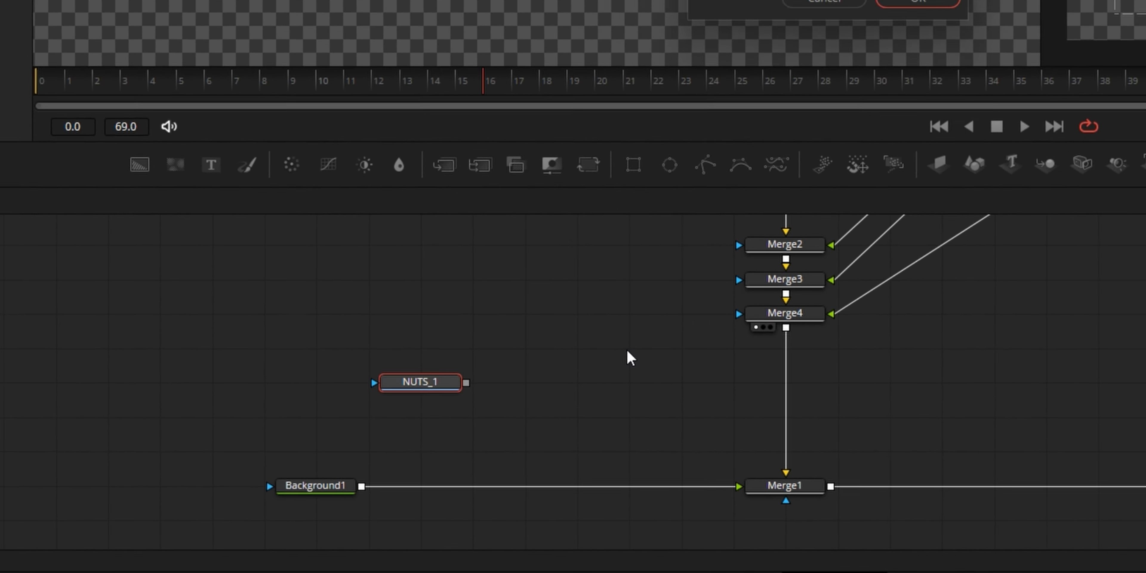
key("F2")
type("Wheel")
key("Return")
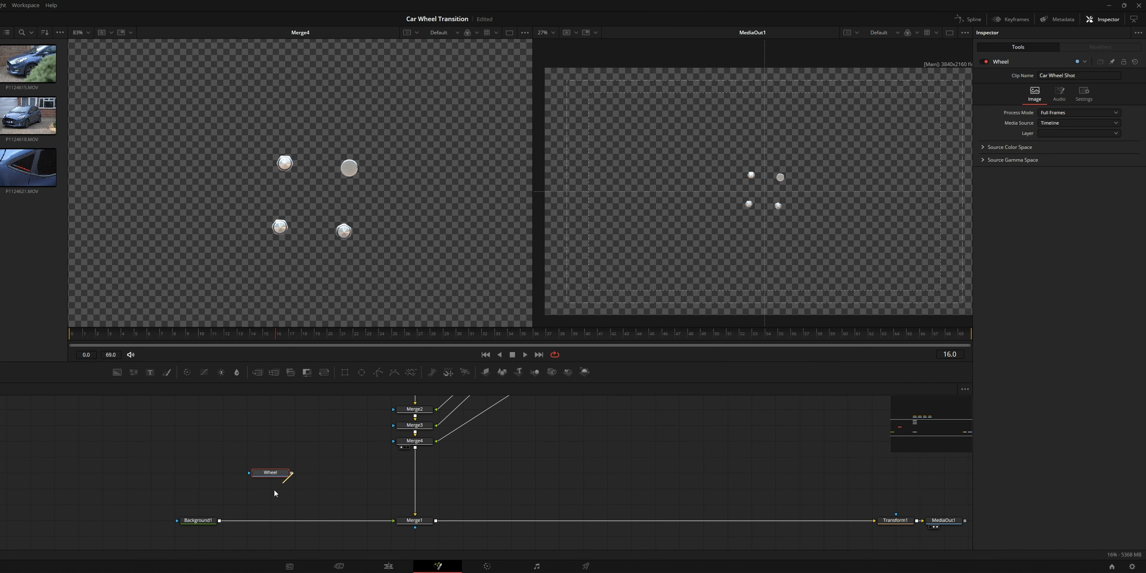
left_click_drag(221, 523, 223, 522)
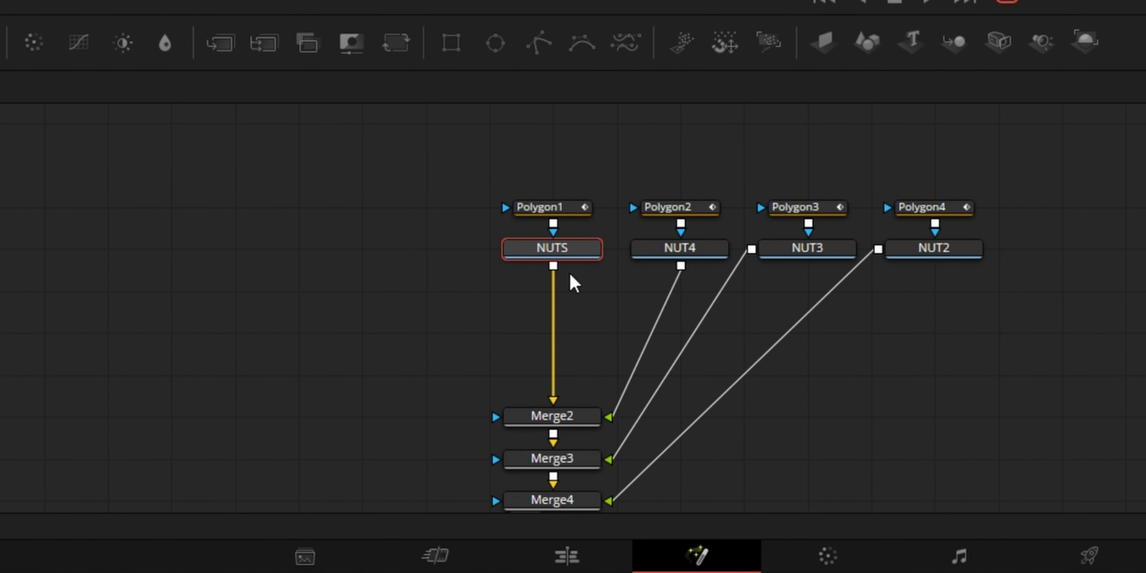
- Add a Transform after the NUTS node with its pivot on the nut's centre and try out the size scaling
left_click(396, 44)
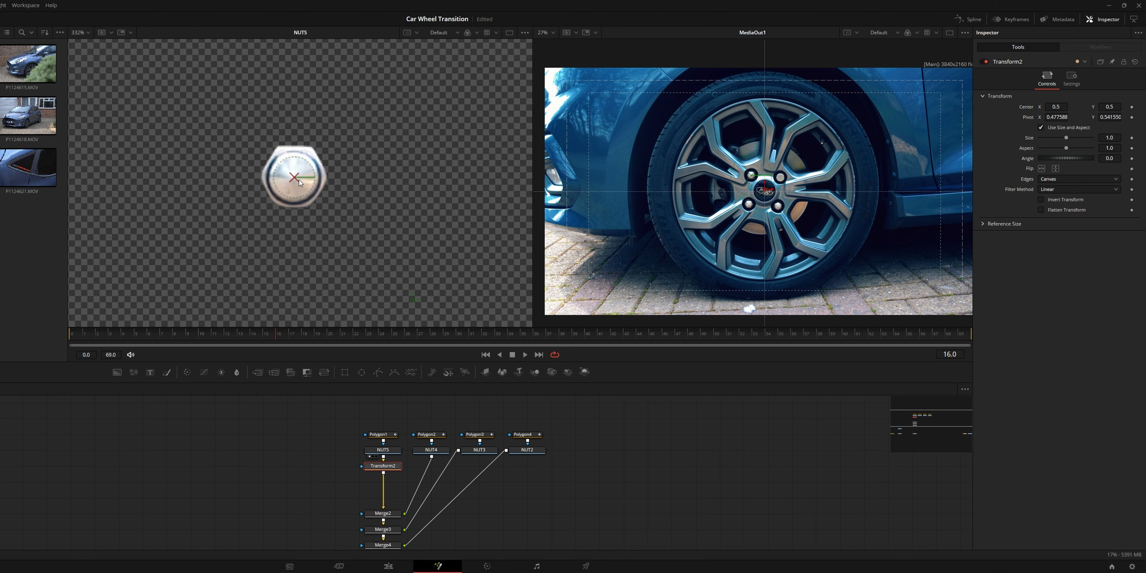
scroll(294, 178, "down", 5)
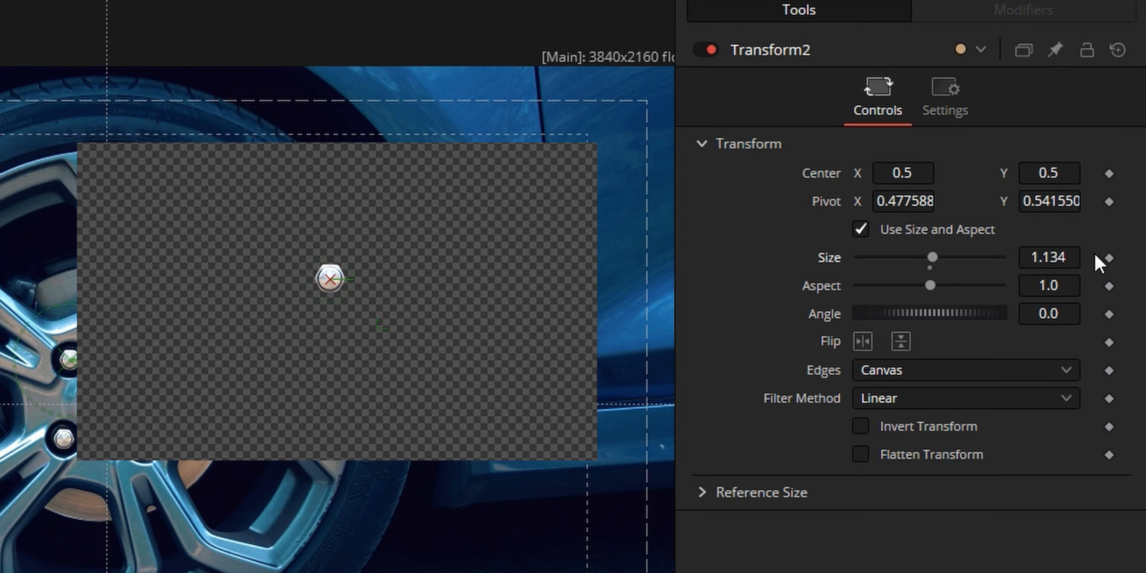
left_click_drag(929, 258, 952, 257)
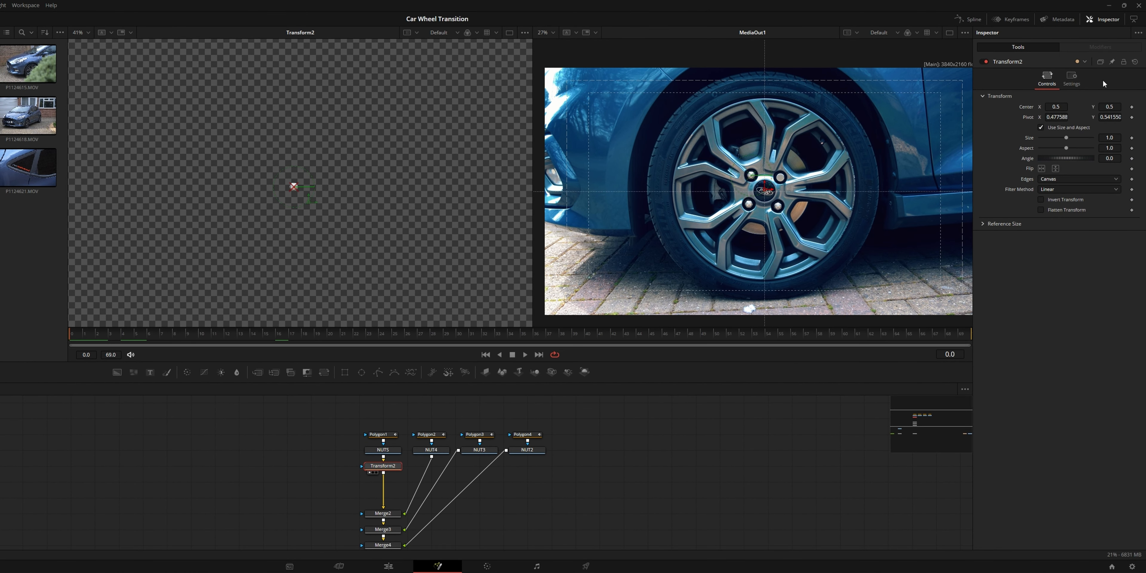
- Keyframe Transform2's Center, Size and Angle at frame 0 and move the playhead to frame 40
left_click(1132, 107)
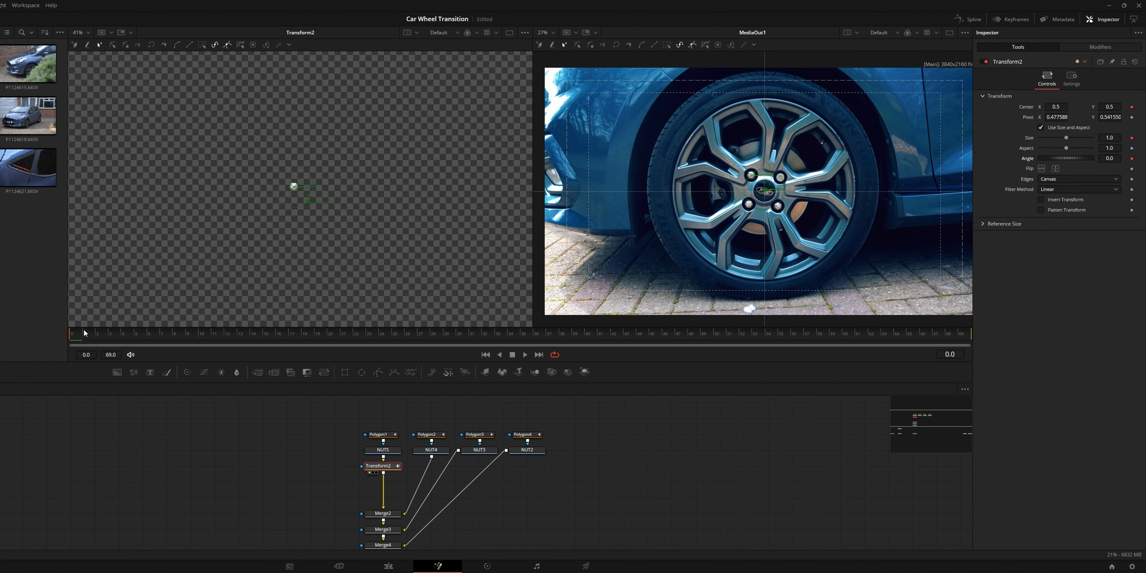
left_click(464, 339)
left_click_drag(453, 339, 561, 341)
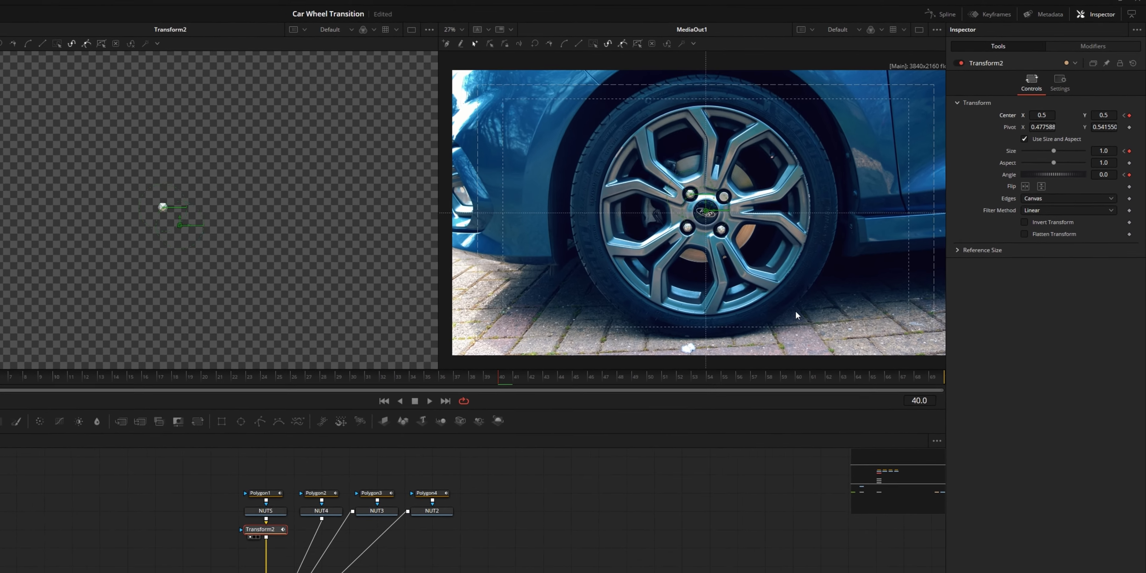
- At frame 0, set Transform2's Size to 30 and Angle to 306.6, move the nut beyond the frame's upper-left corner, and preview the animation
left_click_drag(359, 336, 335, 337)
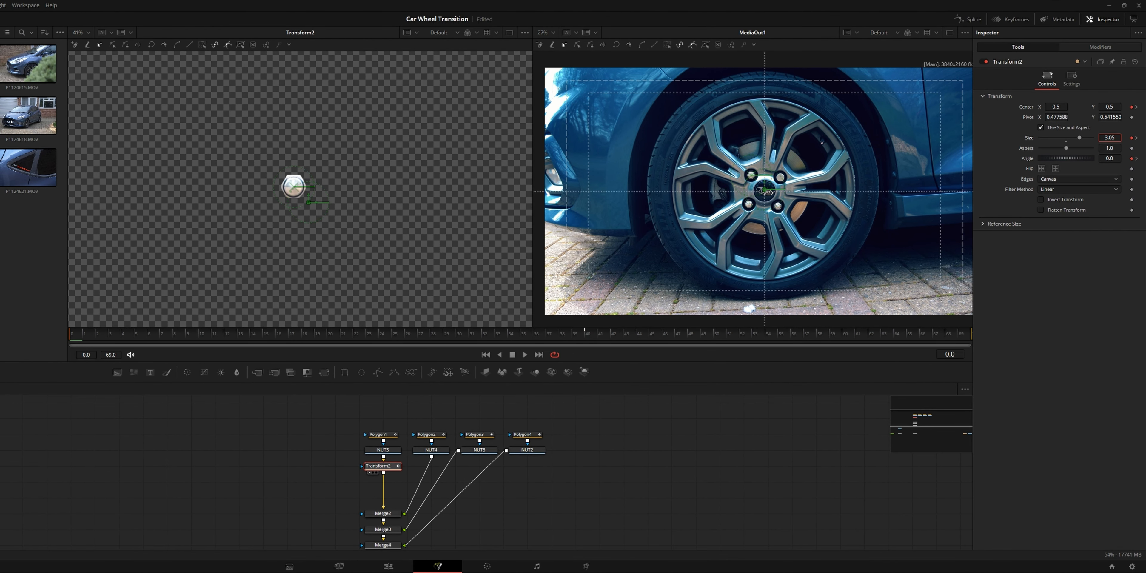
left_click_drag(1110, 158, 1139, 159)
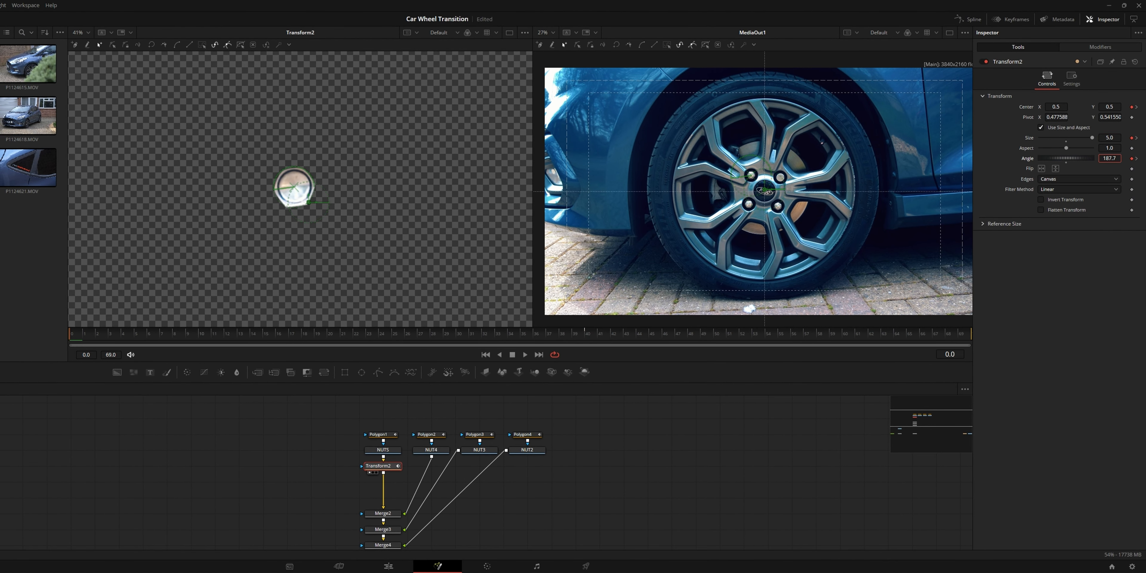
scroll(473, 197, "down", 3)
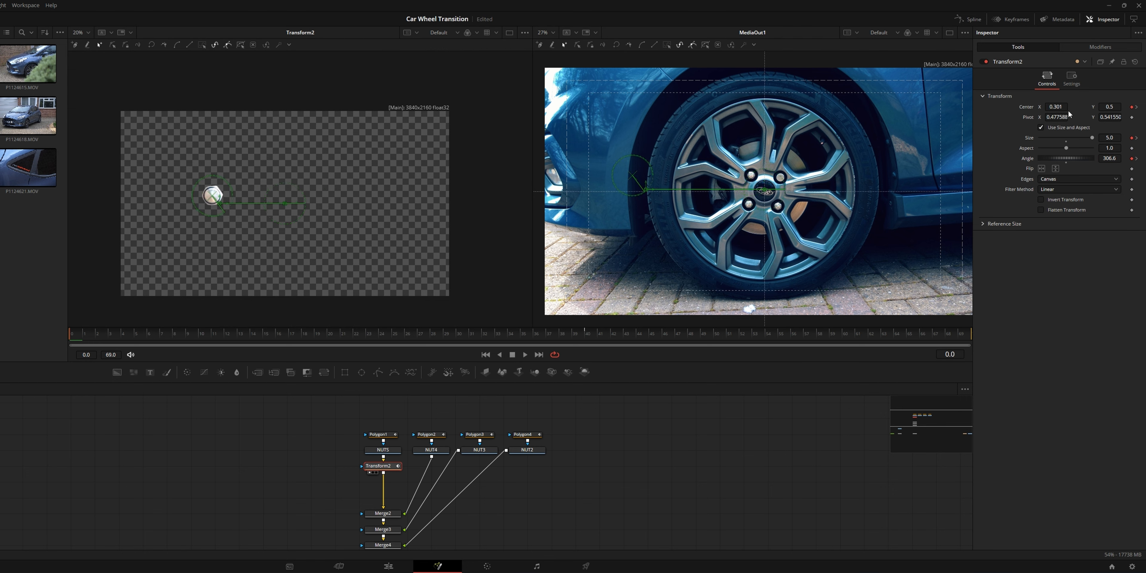
left_click_drag(217, 197, 114, 108)
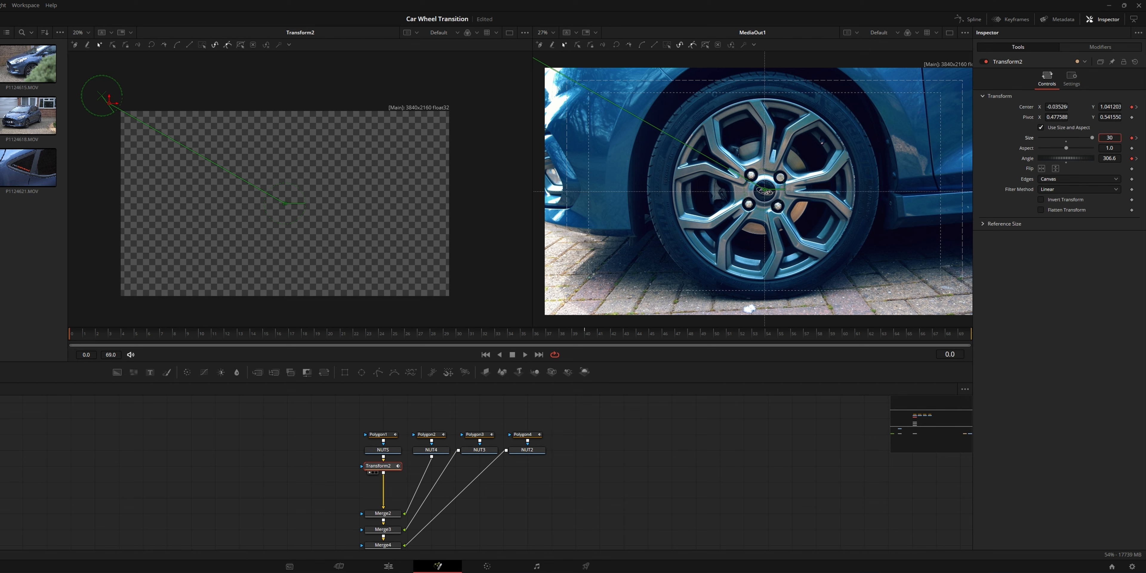
key("Tab")
left_click_drag(109, 102, 79, 81)
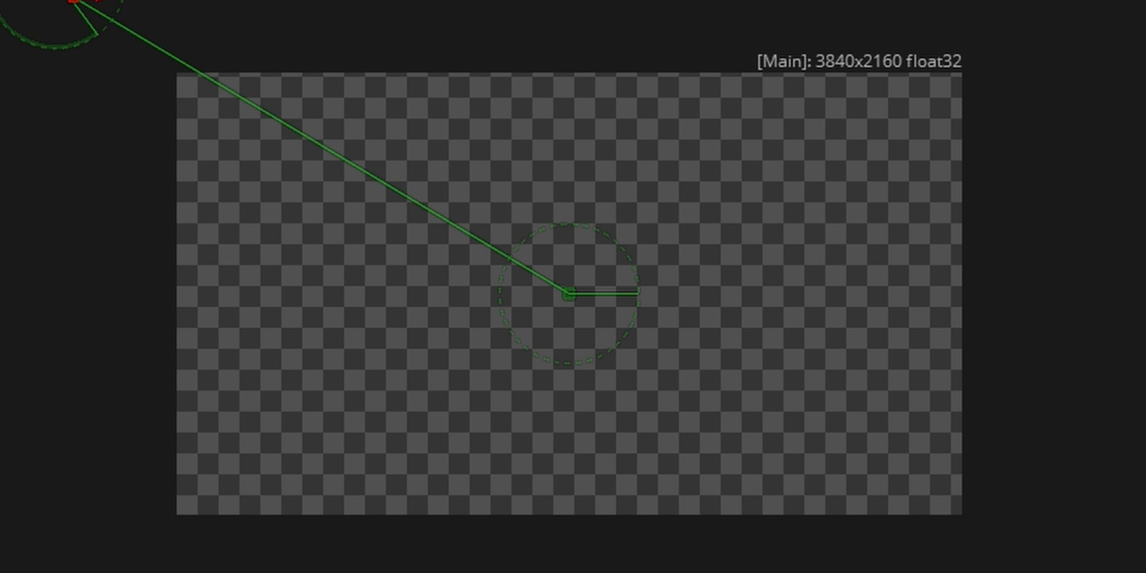
key("space")
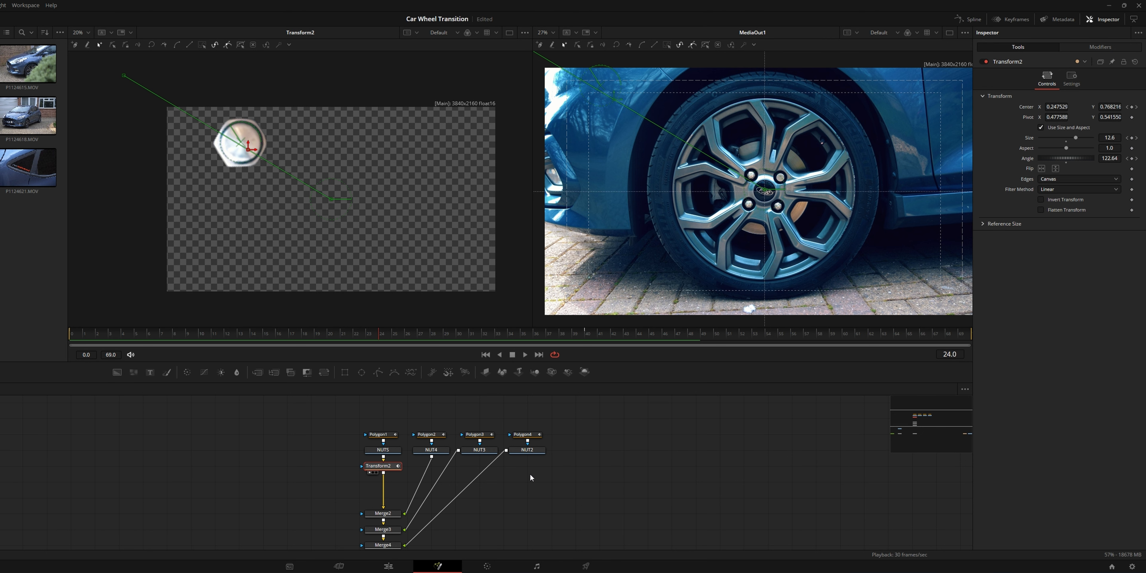
- Add keyframed Transforms after NUT4, NUT3 and NUT2 that start outside the other corners, and scrub through the combined animation to frame 40
left_click_drag(530, 474, 431, 446)
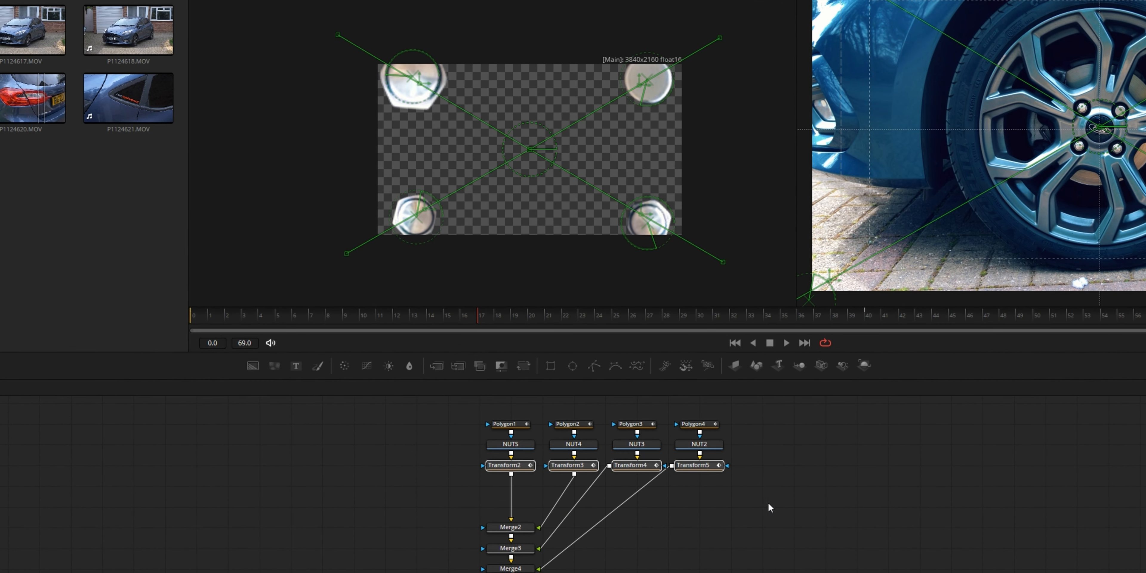
mouse_move(516, 477)
left_mouse_down()
mouse_move(309, 450)
mouse_move(498, 468)
left_mouse_up()
left_click_drag(189, 313, 444, 319)
left_click_drag(629, 319, 884, 310)
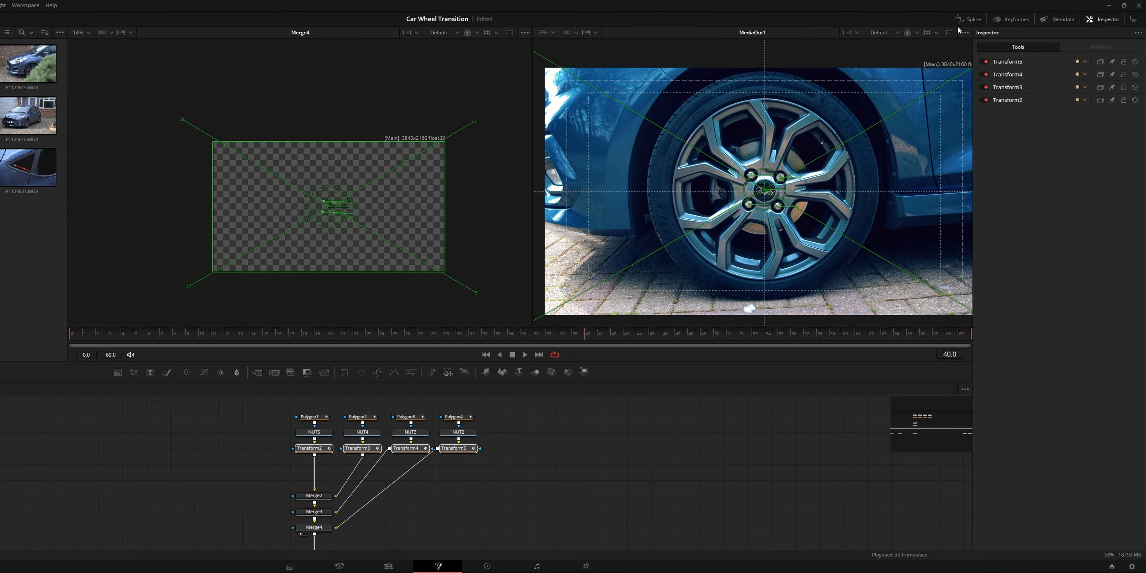
- Open the Spline editor, limit it to the selected tools, and select Transform2 to Transform5 to show their curves
left_click(961, 19)
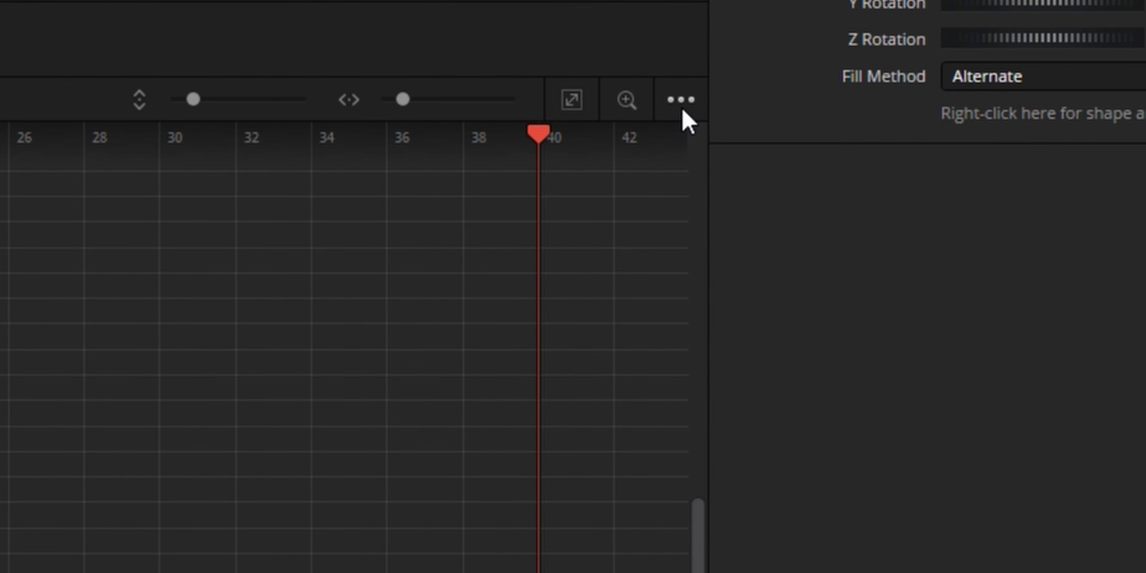
left_click(681, 100)
left_click(617, 148)
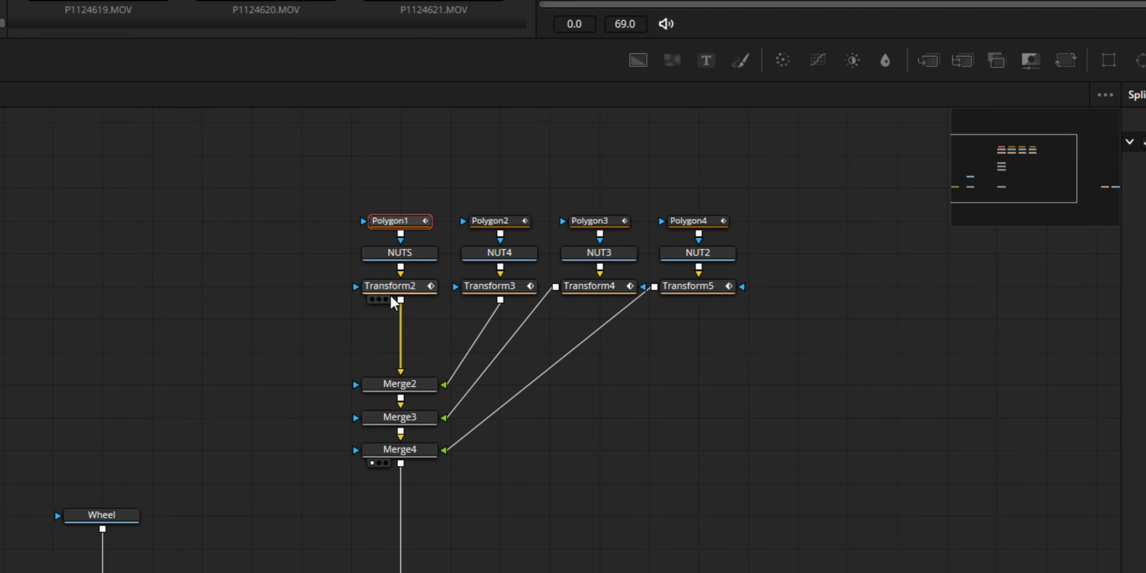
left_click_drag(289, 287, 729, 291)
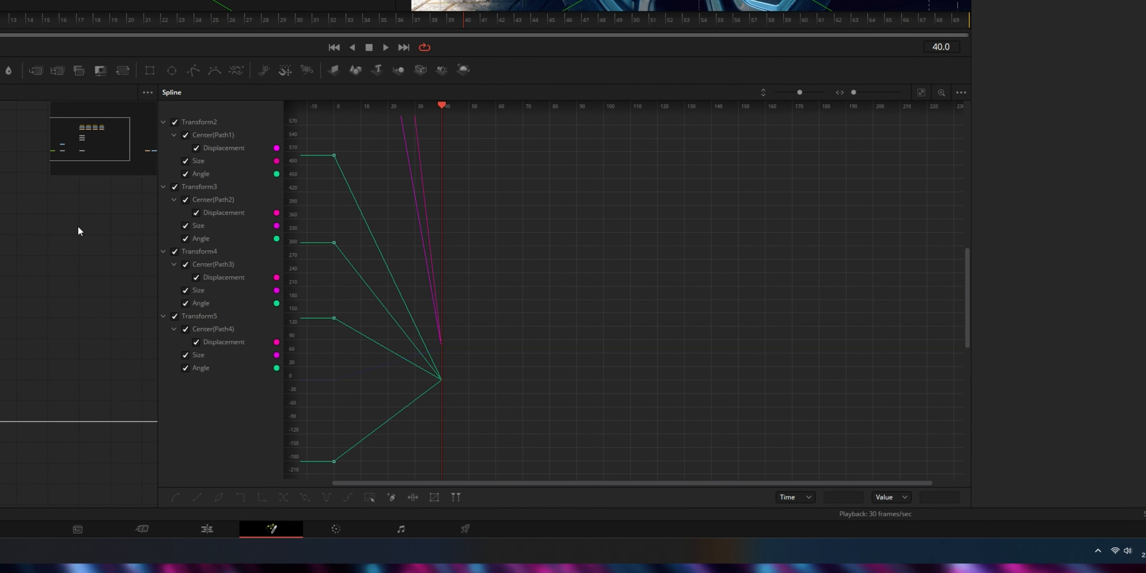
- Fit the four Transforms' curves in the Spline editor, select all their keyframes and smooth them
left_click(923, 95)
scroll(396, 302, "down", 2)
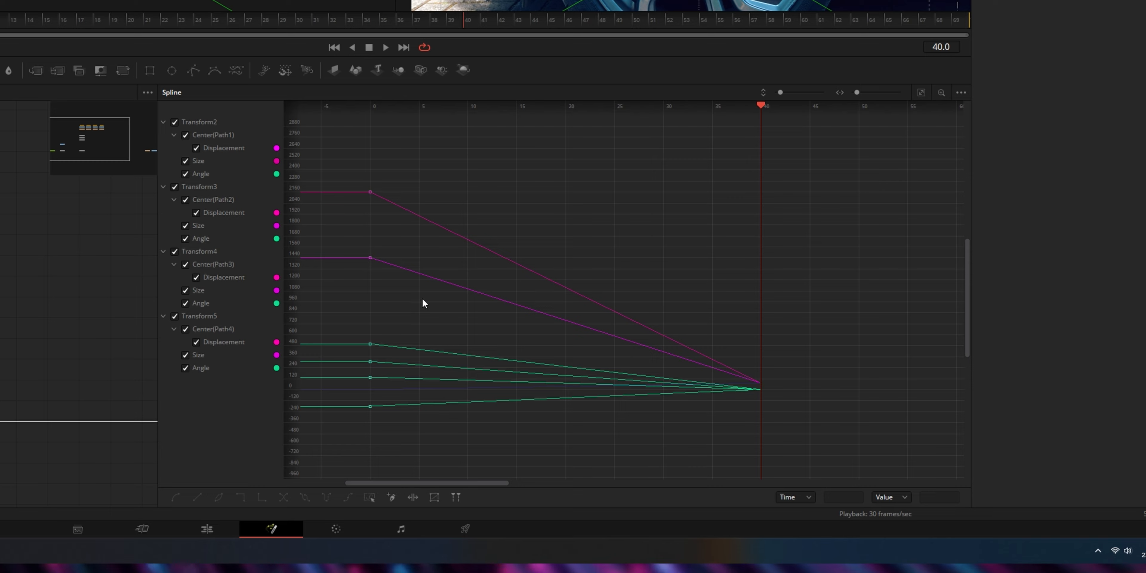
left_click_drag(496, 286, 556, 279)
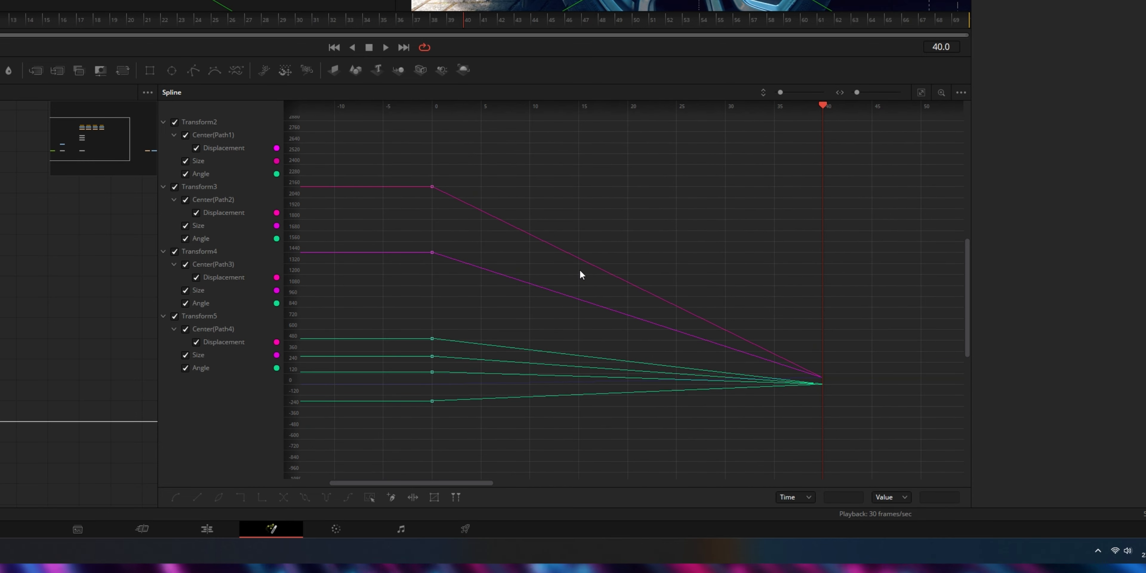
left_click_drag(386, 147, 878, 468)
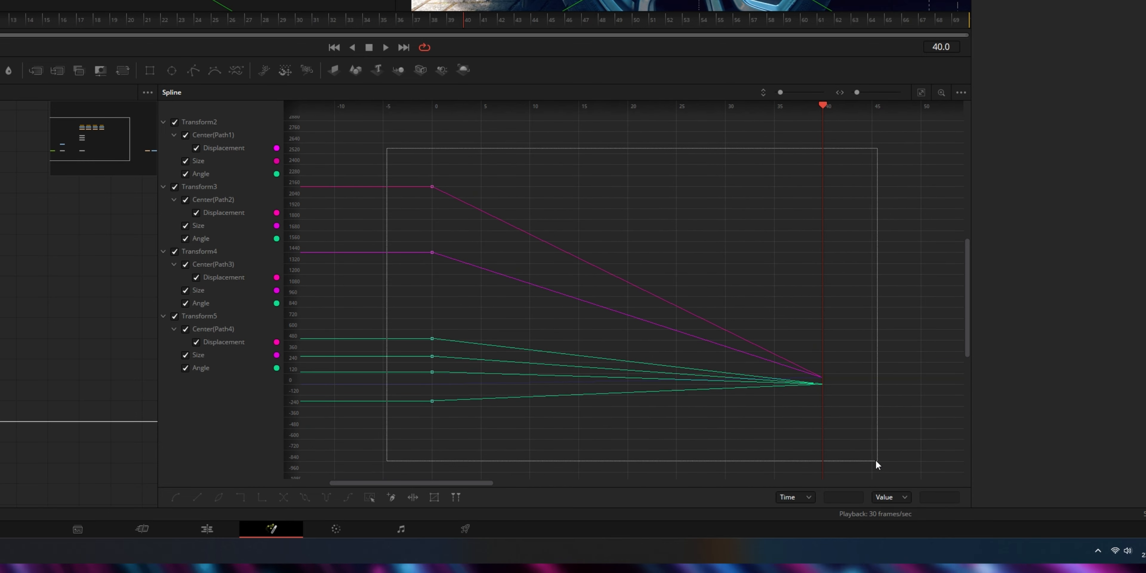
key("shift+s")
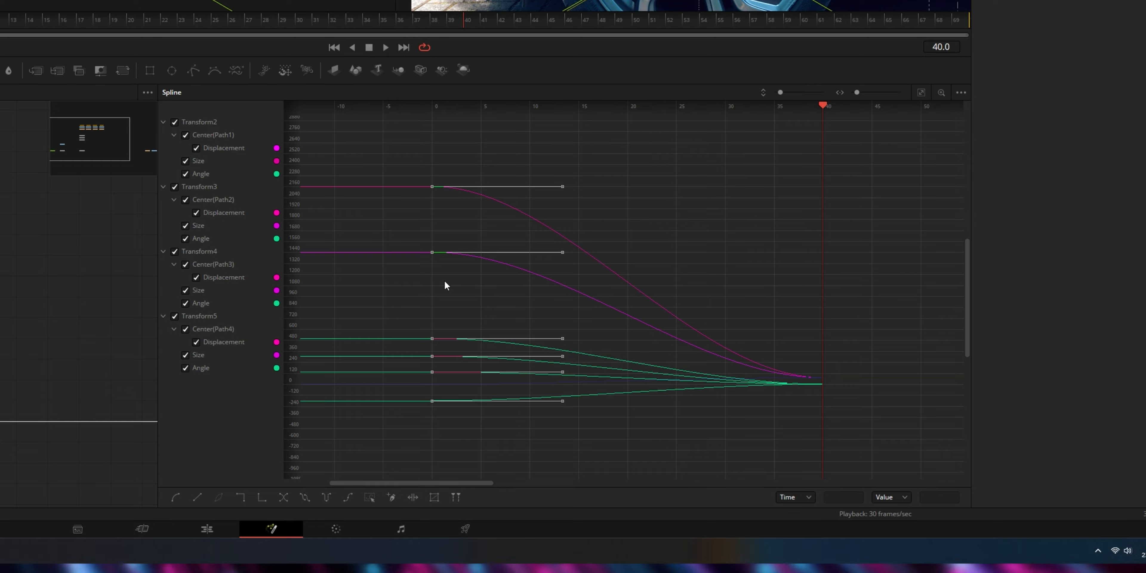
- Set the selected keyframes' Ease In to 62 and Ease Out to 44, and scrub through the animation to check the easing
key("t")
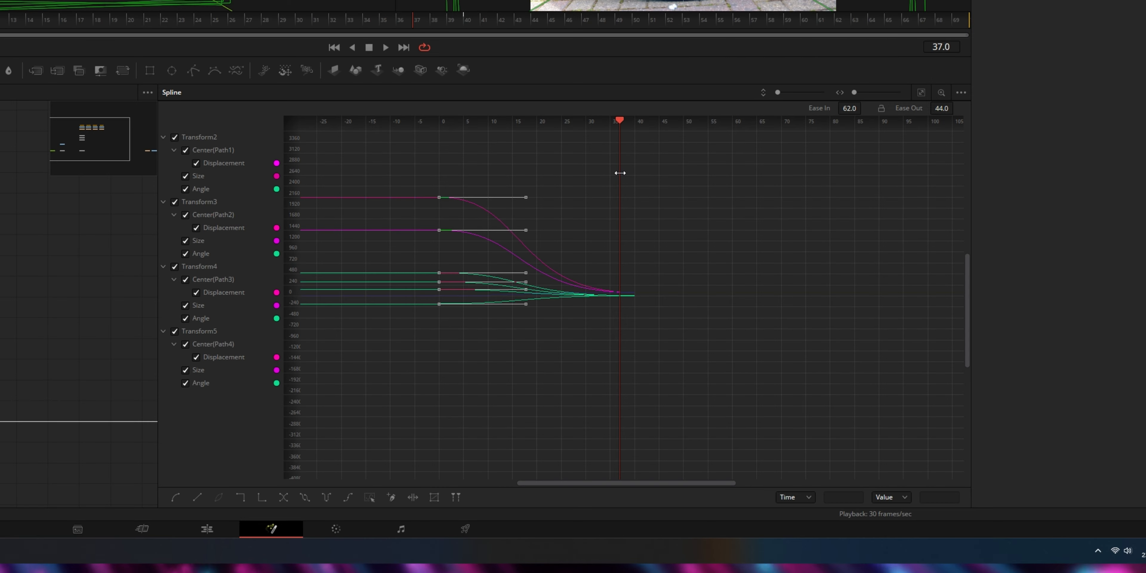
left_click_drag(620, 173, 470, 185)
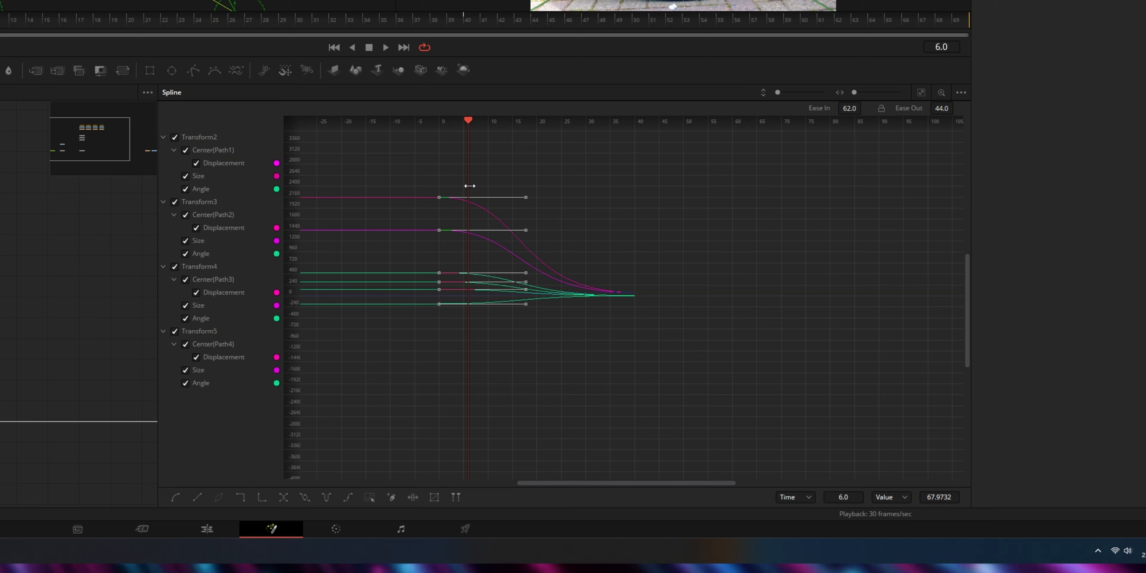
scroll(547, 227, "up", 4)
left_click_drag(547, 228, 634, 236)
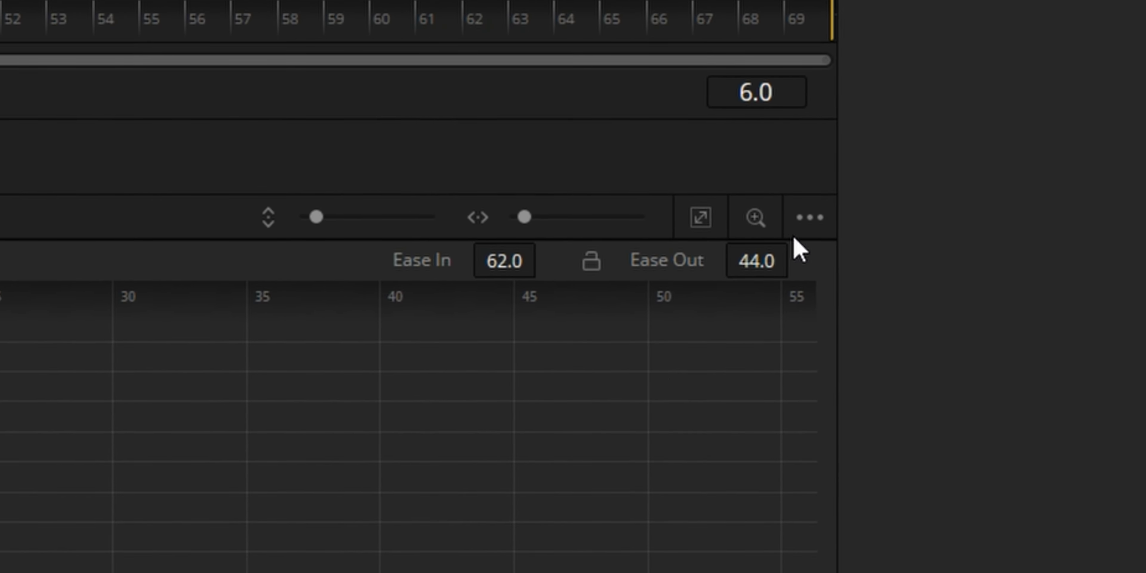